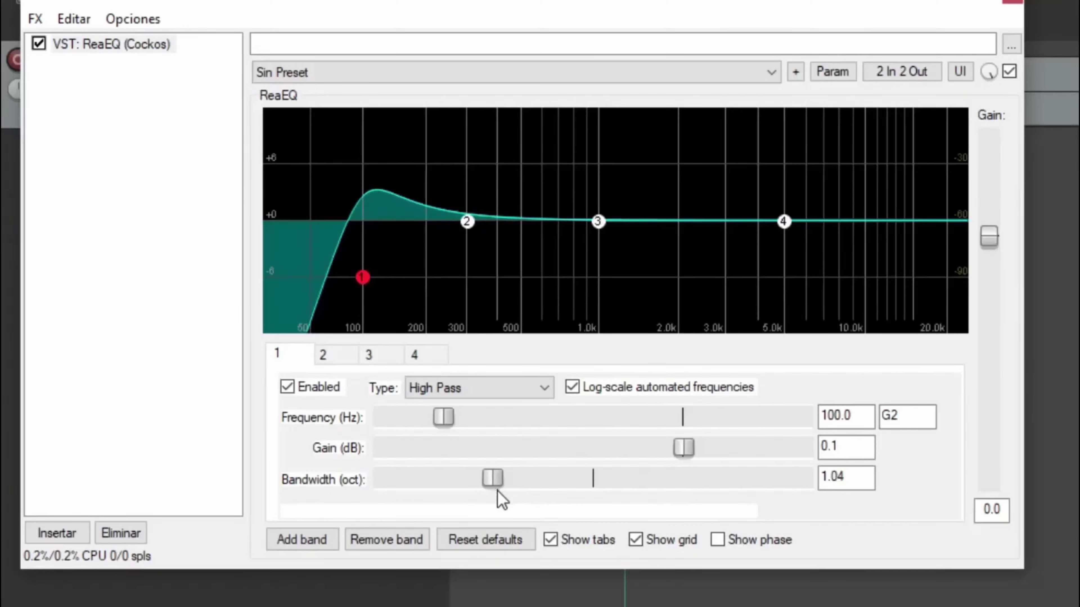
Increase the bandwidth of the 100 Hz high-pass band in ReaEQ
{"action": "left_click_drag", "start_coordinate": [497, 491], "coordinate": [514, 490]}
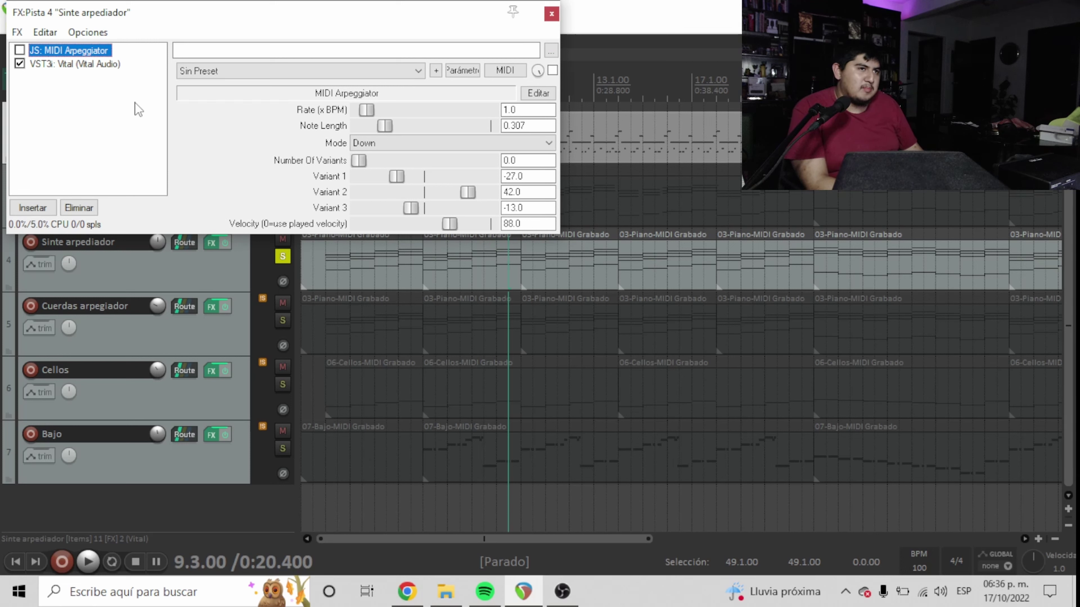
Play the soloed Sinte arpediador track from position 9.3.00 with its MIDI Arpeggiator bypassed
{"action": "key", "text": "space"}
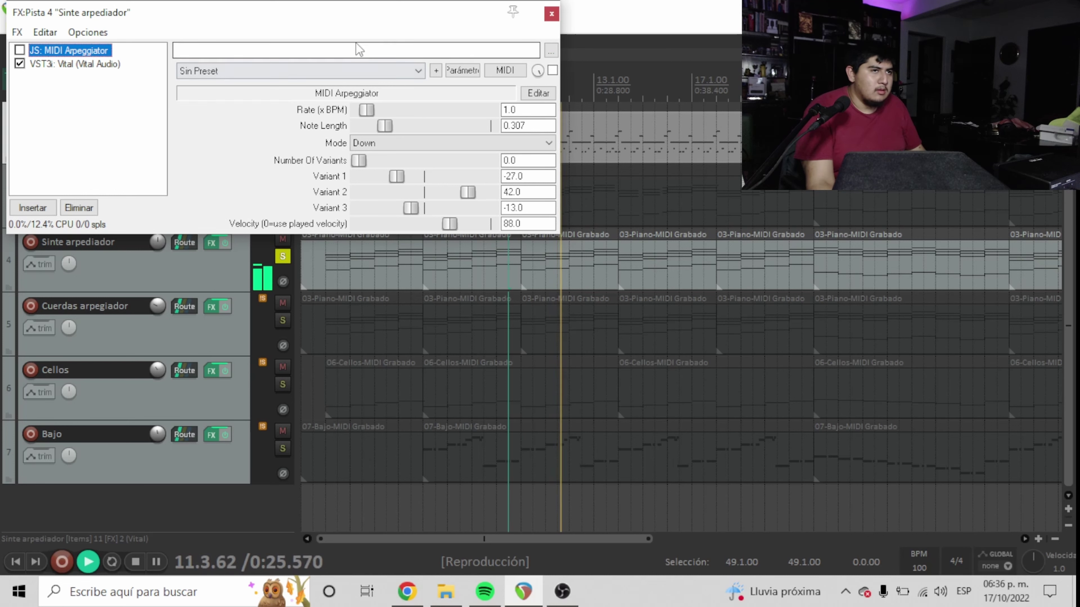
{"action": "scroll", "coordinate": [866, 203], "scroll_direction": "up", "scroll_amount": 2}
{"action": "scroll", "coordinate": [863, 197], "scroll_direction": "up", "scroll_amount": 1}
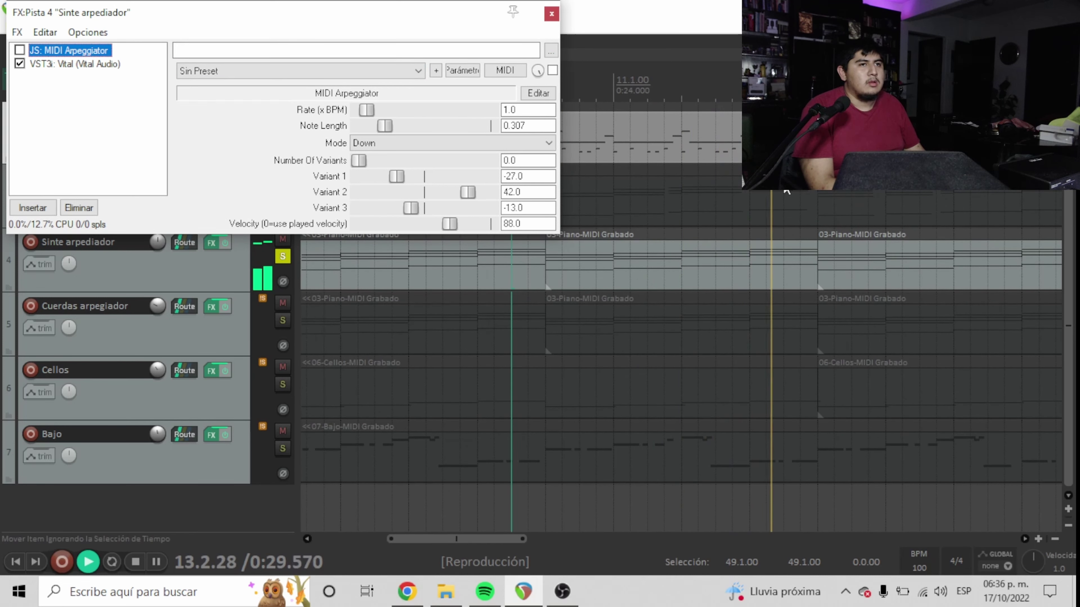
{"action": "key", "text": "space"}
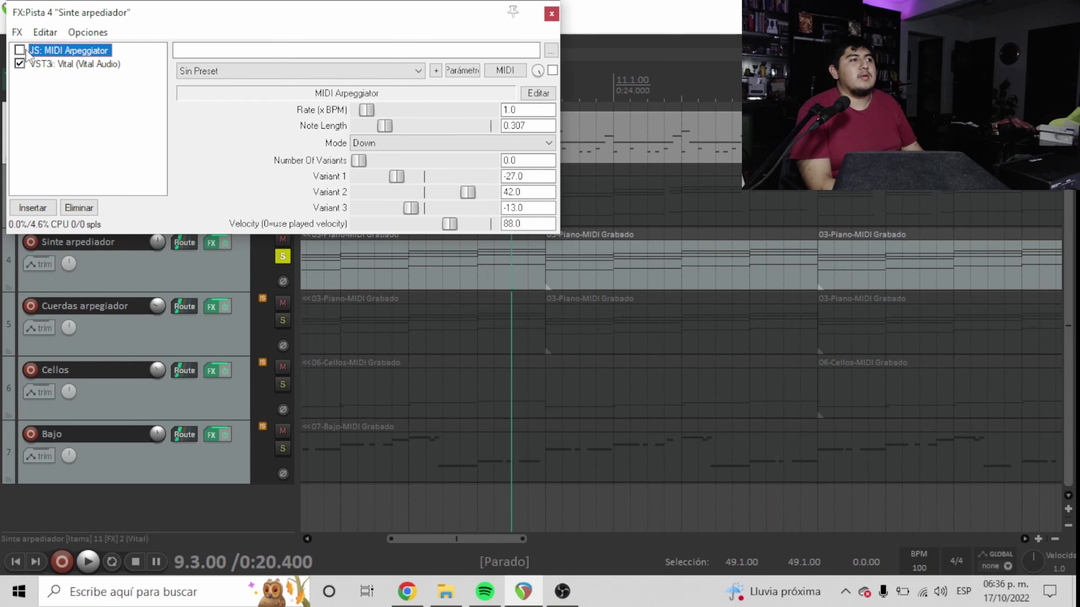
Enable the MIDI Arpeggiator on the soloed Sinte arpediador track while playing it, and unsolo the track after stopping
{"action": "key", "text": "space"}
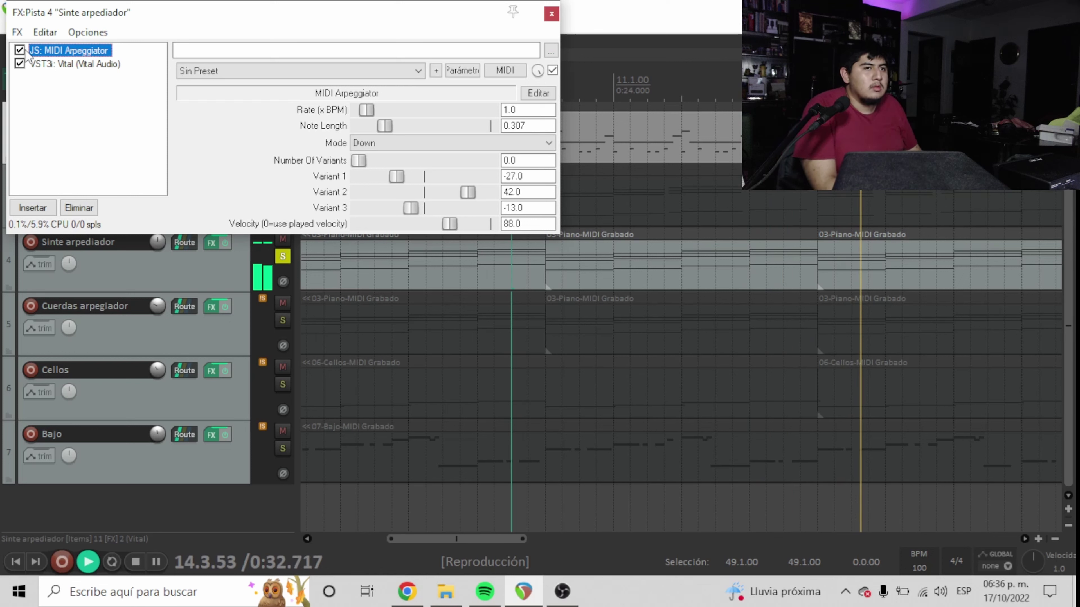
{"action": "key", "text": "space"}
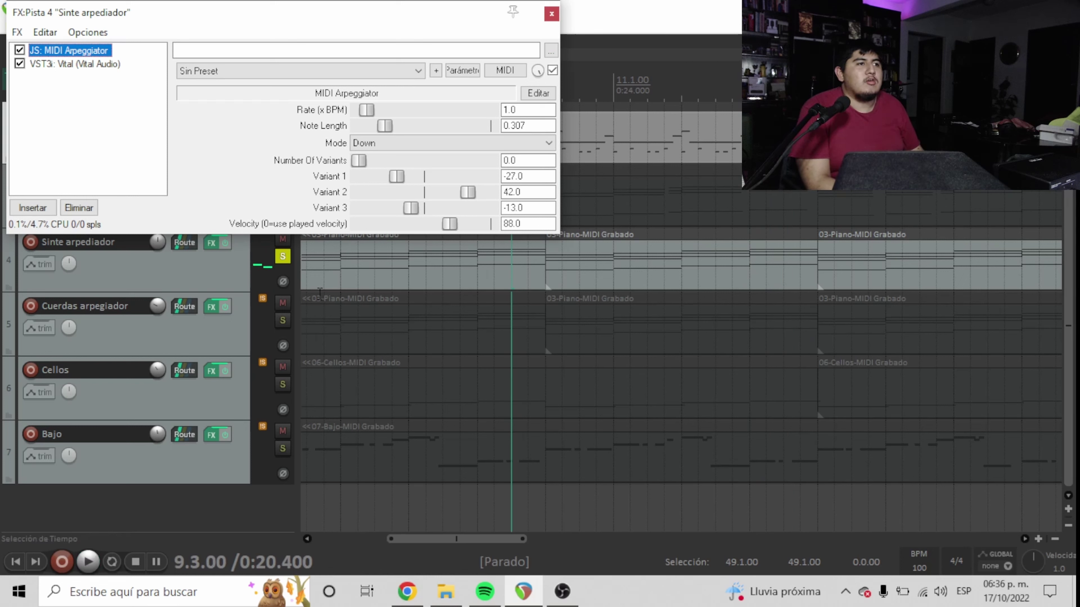
{"action": "left_click", "coordinate": [283, 257]}
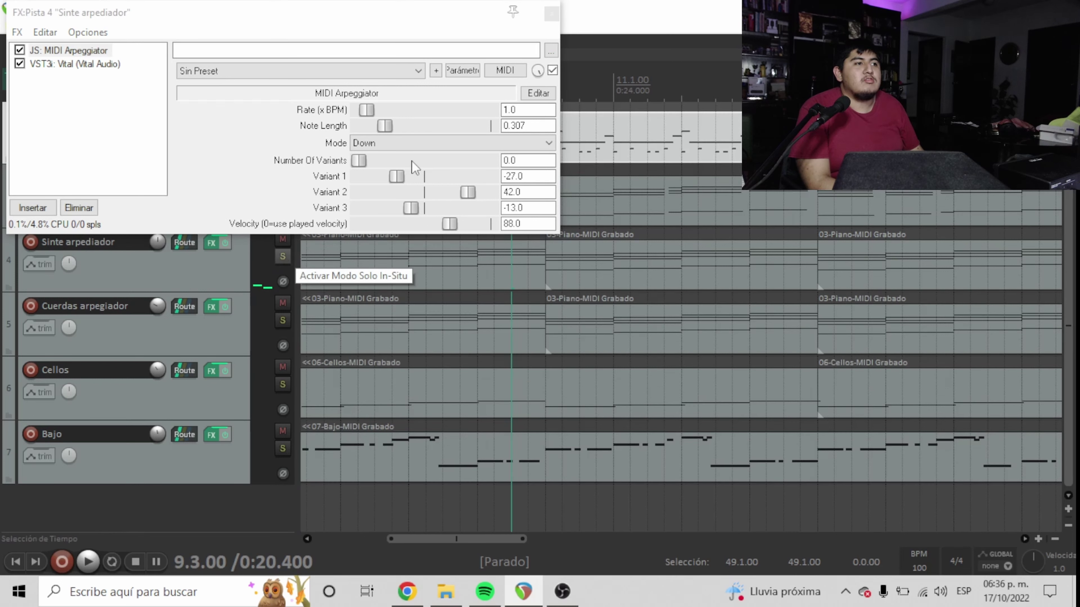
{"action": "left_click", "coordinate": [551, 14]}
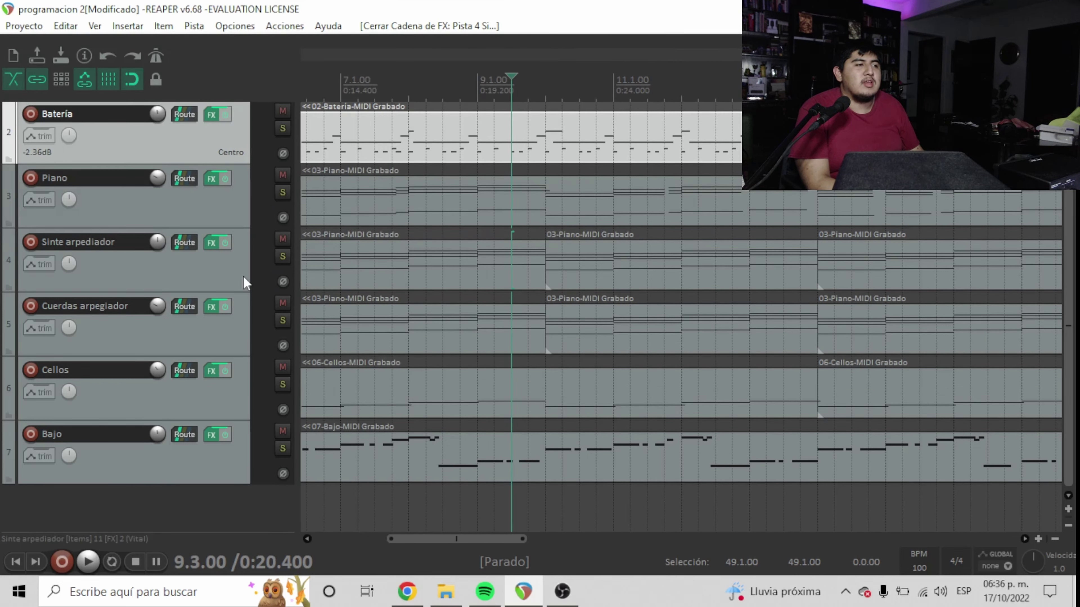
Play the full project from the start and lower the Sinte arpediador track's volume to -2.36 dB in the mixer
{"action": "left_click", "coordinate": [16, 562]}
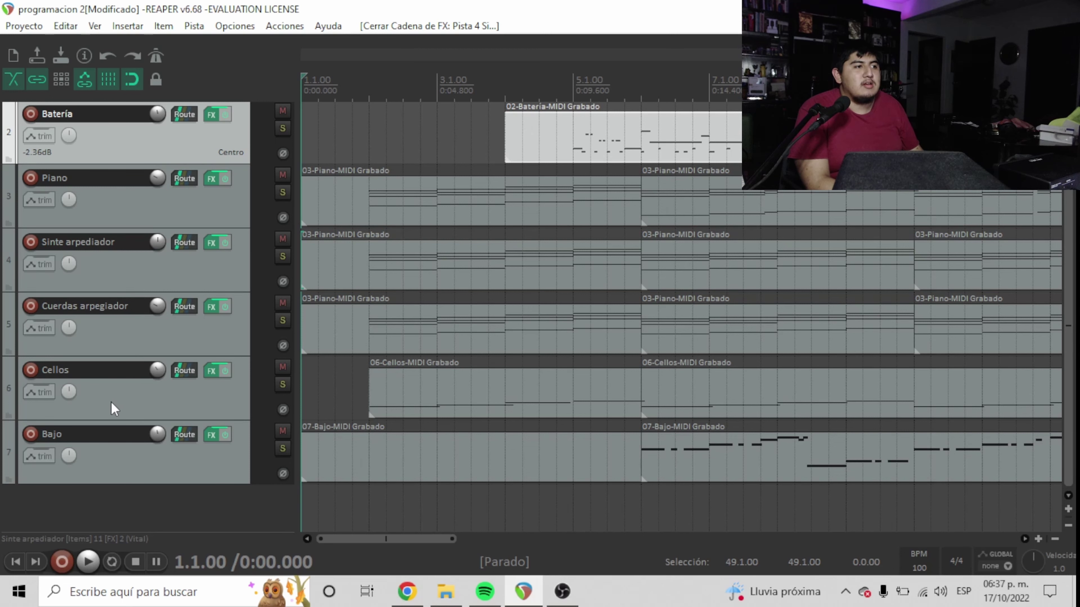
{"action": "key", "text": "ctrl+m"}
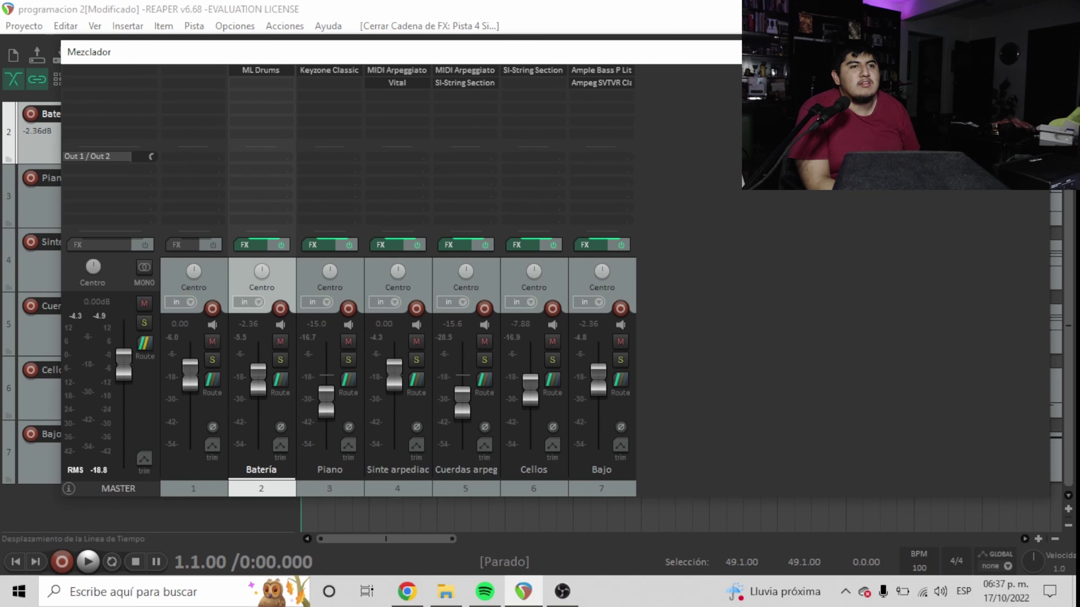
{"action": "key", "text": "ctrl+m"}
{"action": "key", "text": "space"}
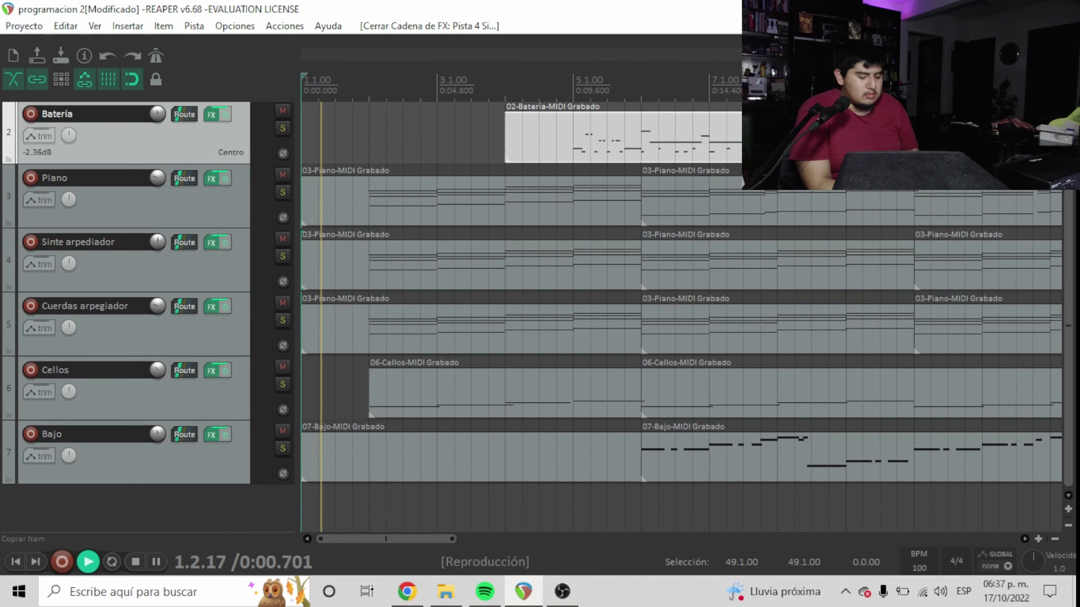
{"action": "key", "text": "ctrl+m"}
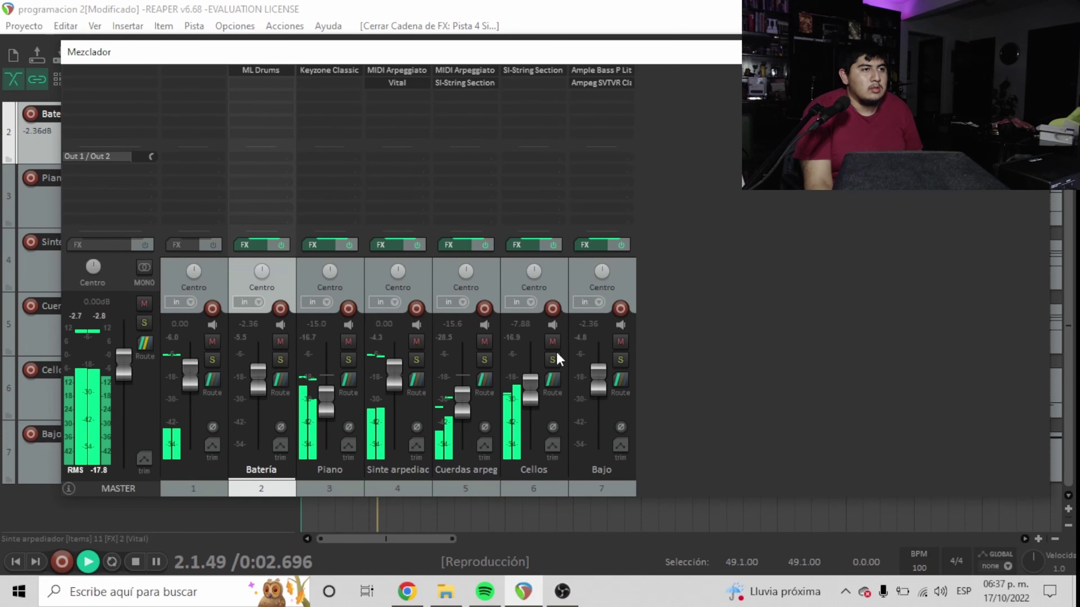
{"action": "left_click_drag", "start_coordinate": [393, 372], "coordinate": [390, 376]}
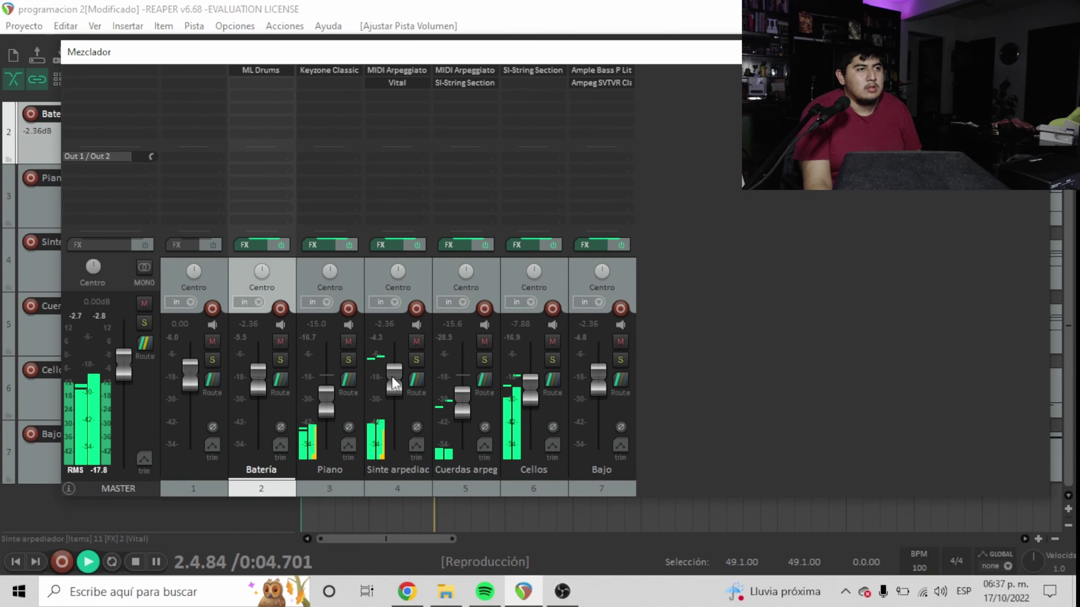
{"action": "key", "text": "ctrl+m"}
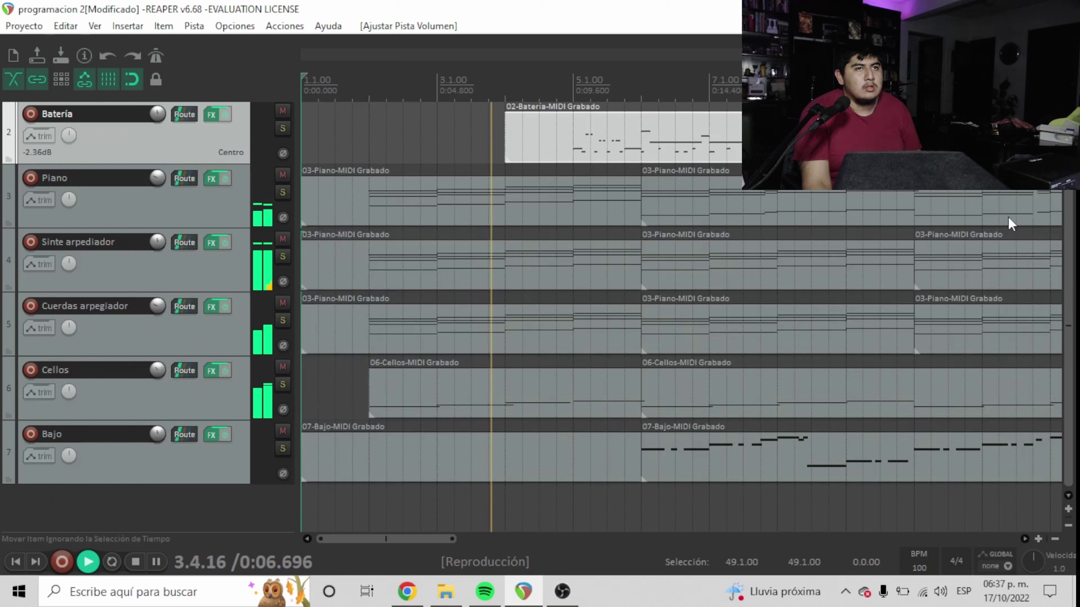
Listen to the full arrangement up to about bar 14 and stop playback
{"action": "scroll", "coordinate": [995, 238], "scroll_direction": "up", "scroll_amount": 3}
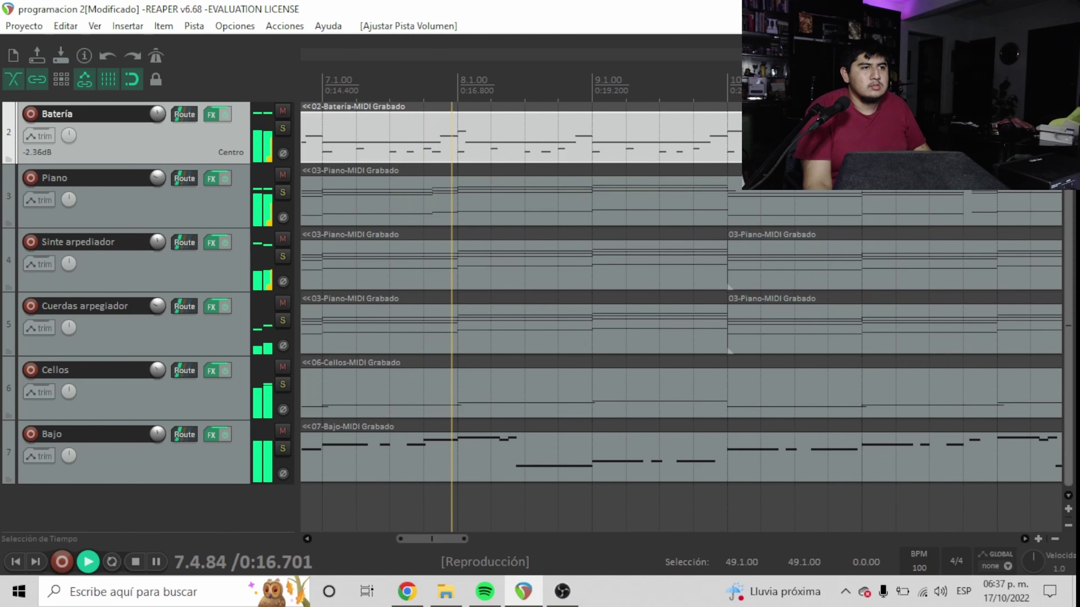
{"action": "scroll", "coordinate": [932, 333], "scroll_direction": "down", "scroll_amount": 5}
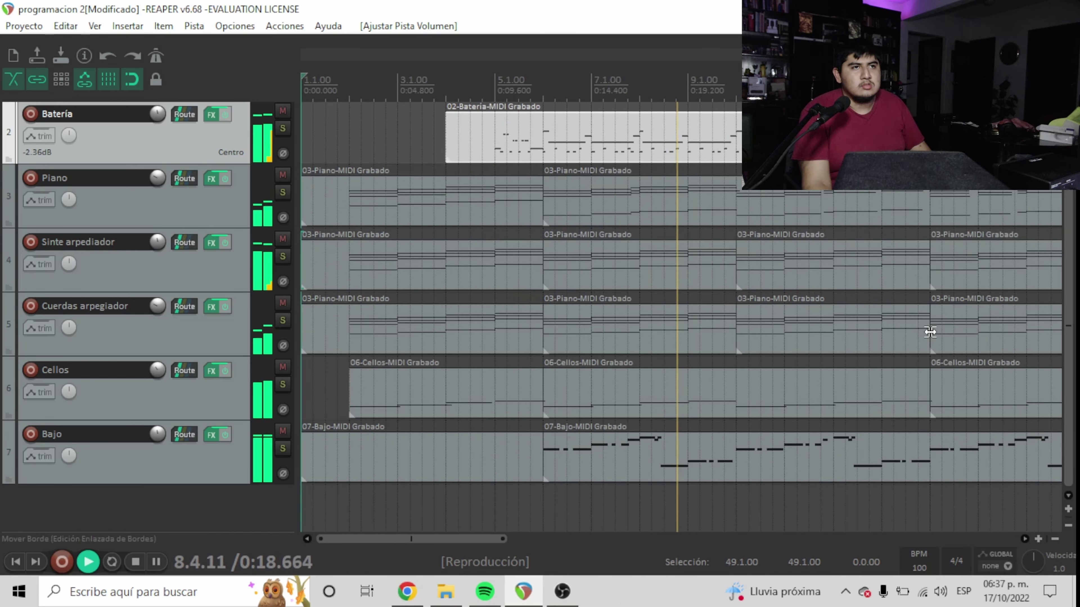
{"action": "scroll", "coordinate": [931, 332], "scroll_direction": "down", "scroll_amount": 3}
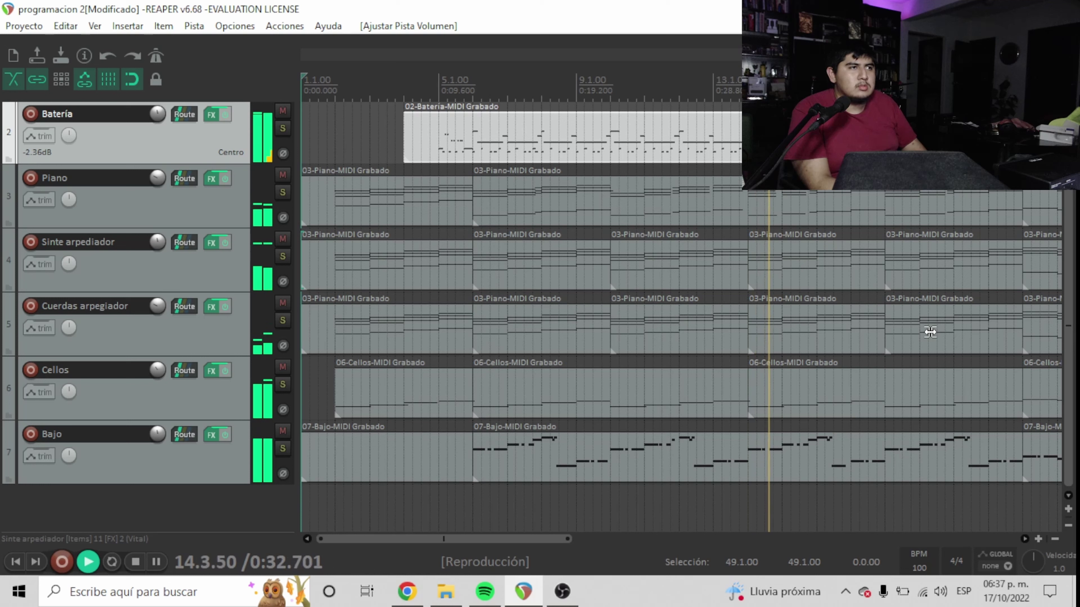
{"action": "key", "text": "space"}
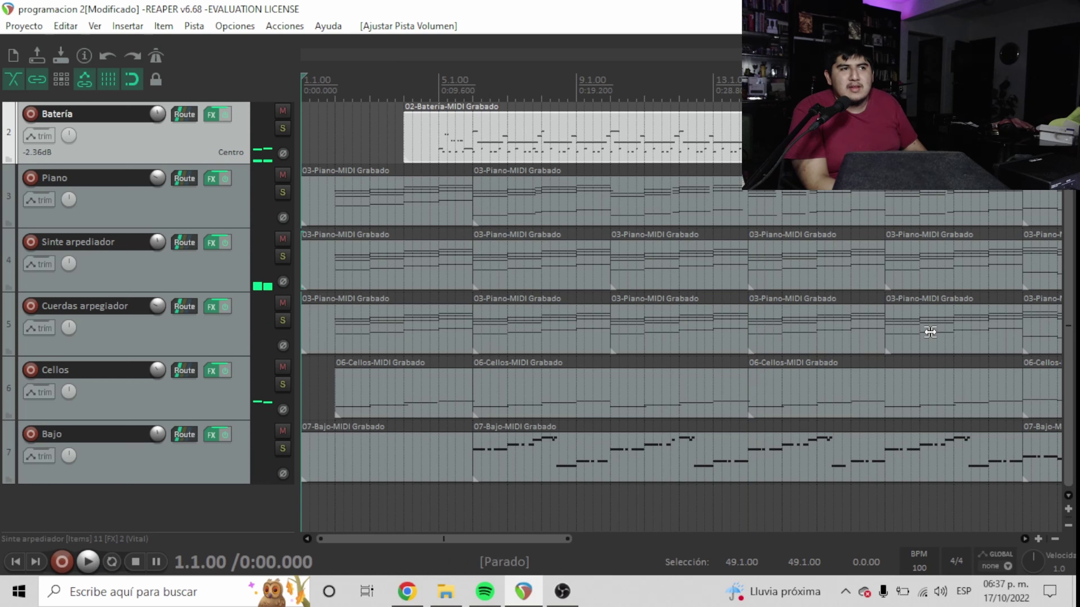
Bypass the existing MIDI Arpeggiator on the Sinte arpediador track and insert a second MIDI Arpeggiator directly before Vital
{"action": "left_click", "coordinate": [216, 242]}
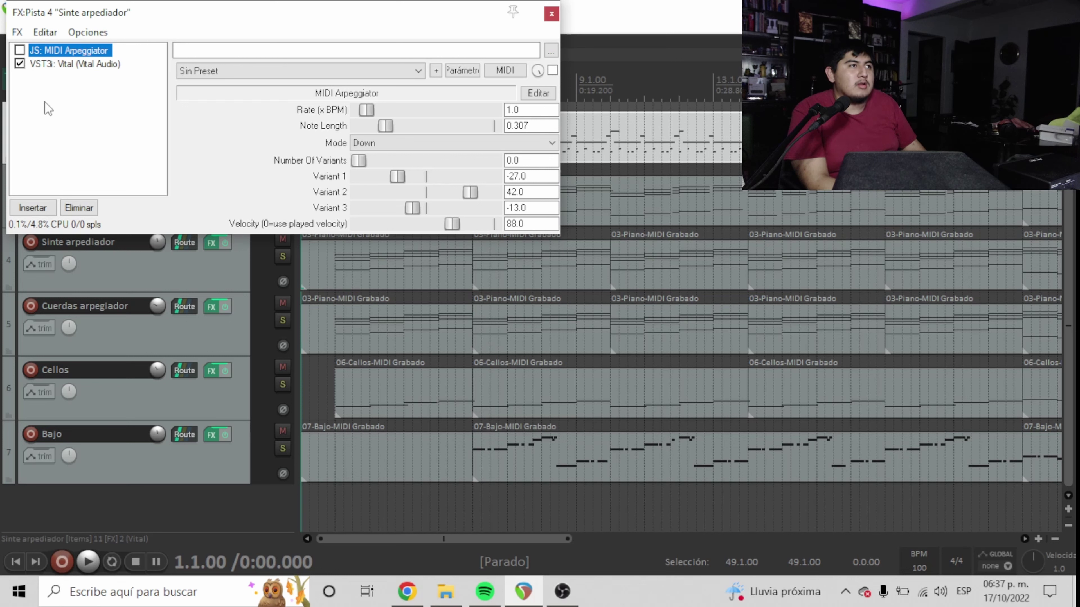
{"action": "left_click", "coordinate": [40, 209]}
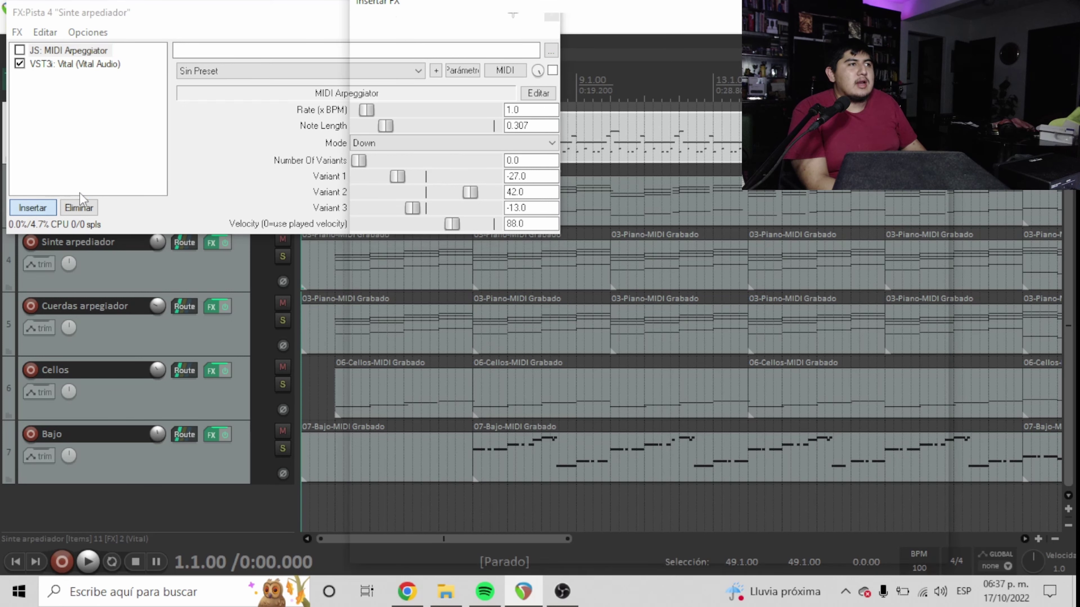
{"action": "type", "text": "arp"}
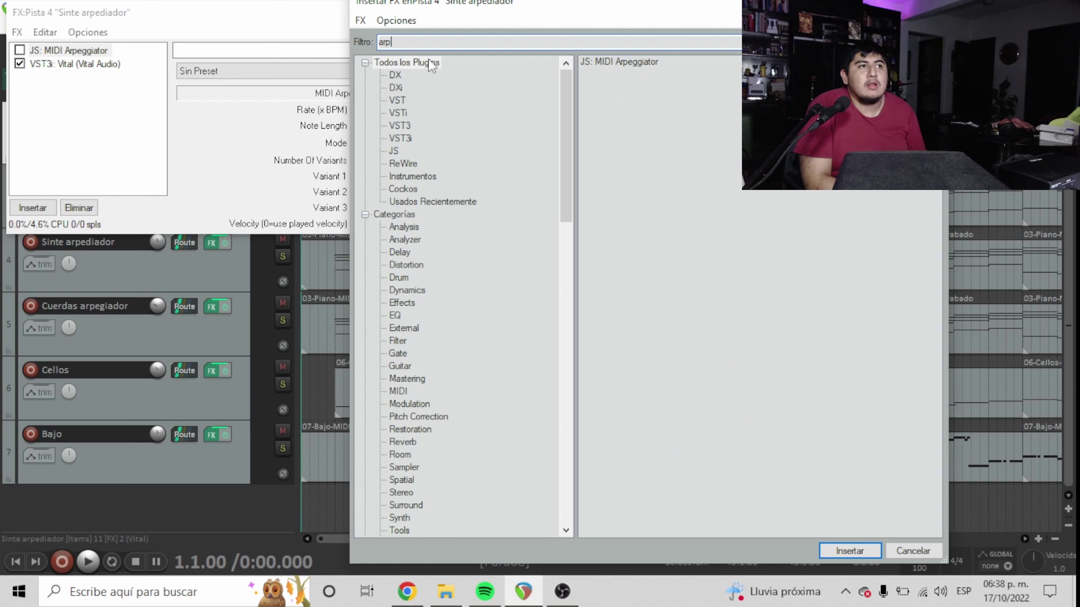
{"action": "double_click", "coordinate": [621, 60]}
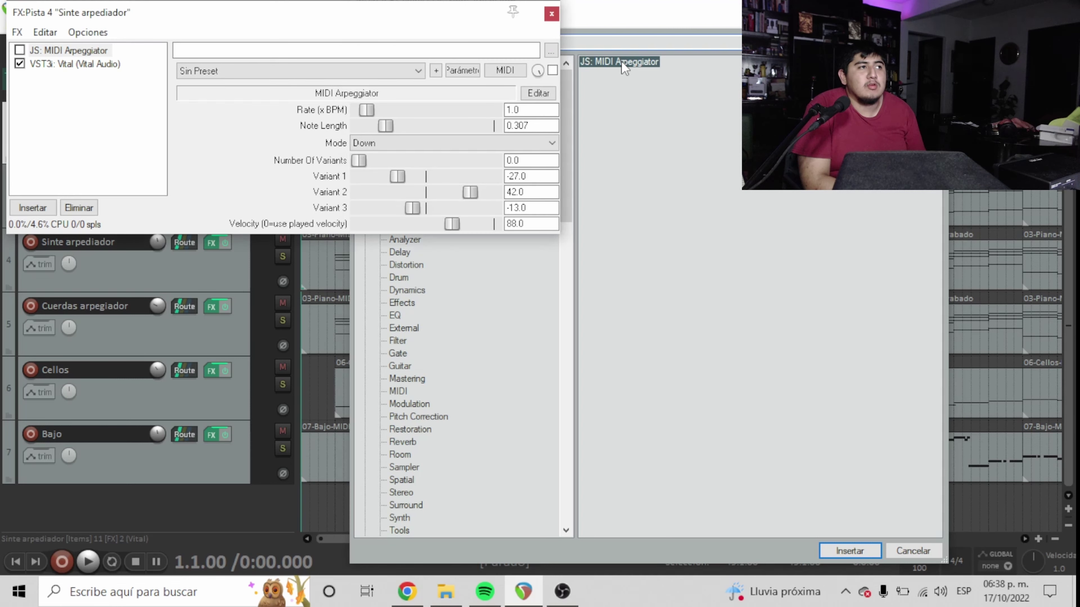
{"action": "left_click", "coordinate": [87, 65]}
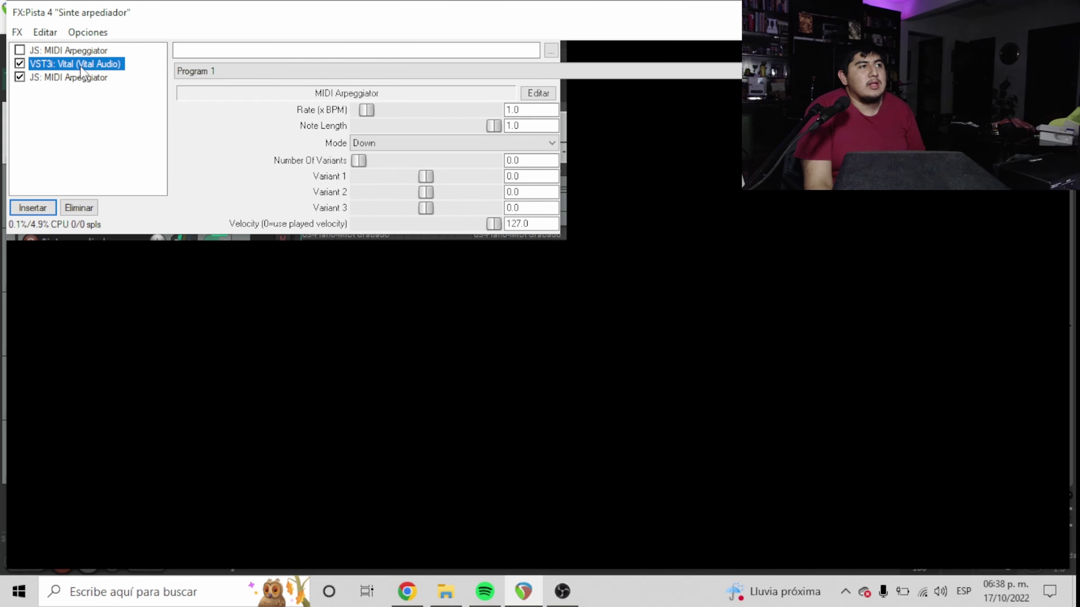
{"action": "left_click_drag", "start_coordinate": [80, 66], "coordinate": [79, 77]}
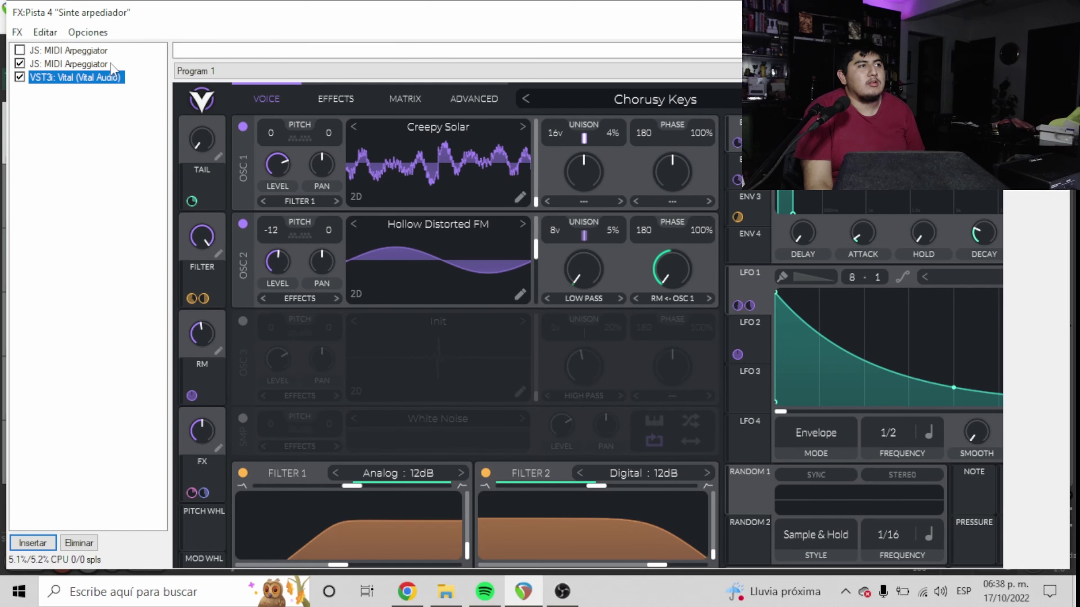
{"action": "left_click", "coordinate": [82, 64]}
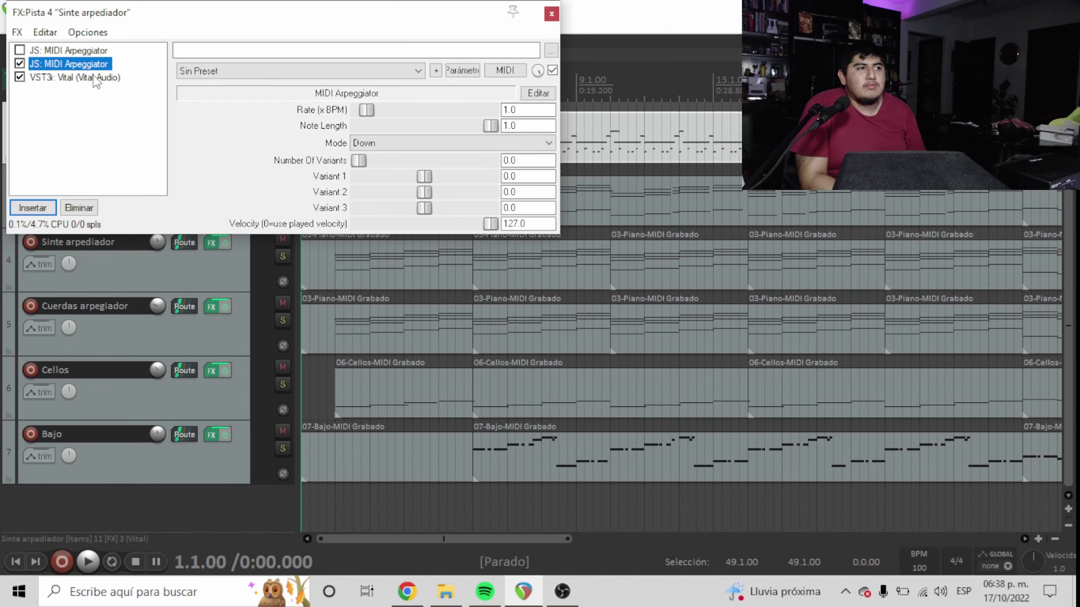
Solo the Sinte arpediador track and play it from bar 10 with the new arpeggiator's default settings
{"action": "left_click", "coordinate": [282, 257]}
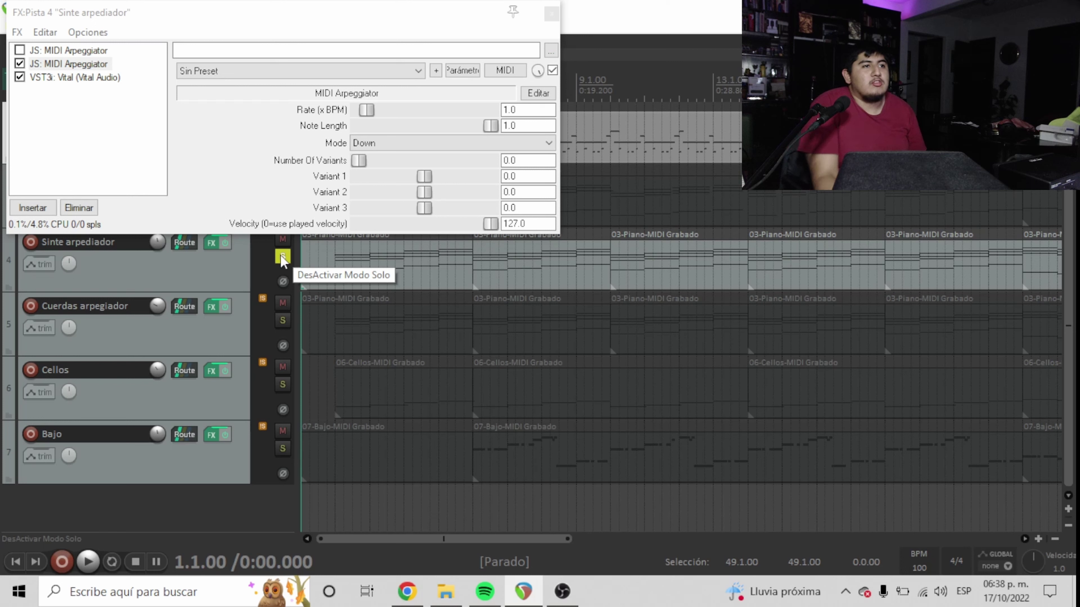
{"action": "left_click", "coordinate": [610, 73]}
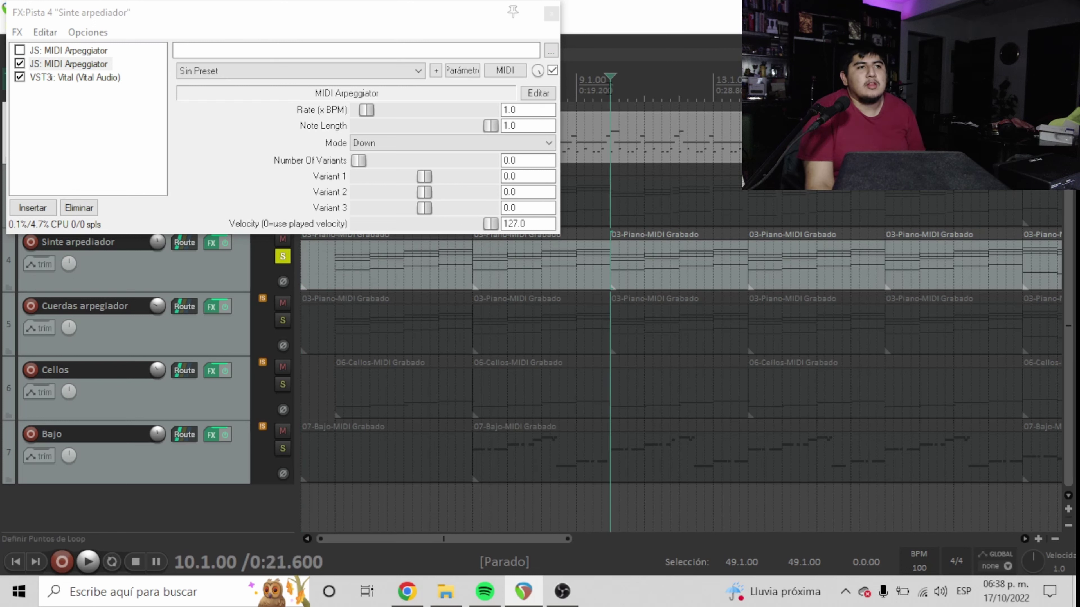
{"action": "key", "text": "space"}
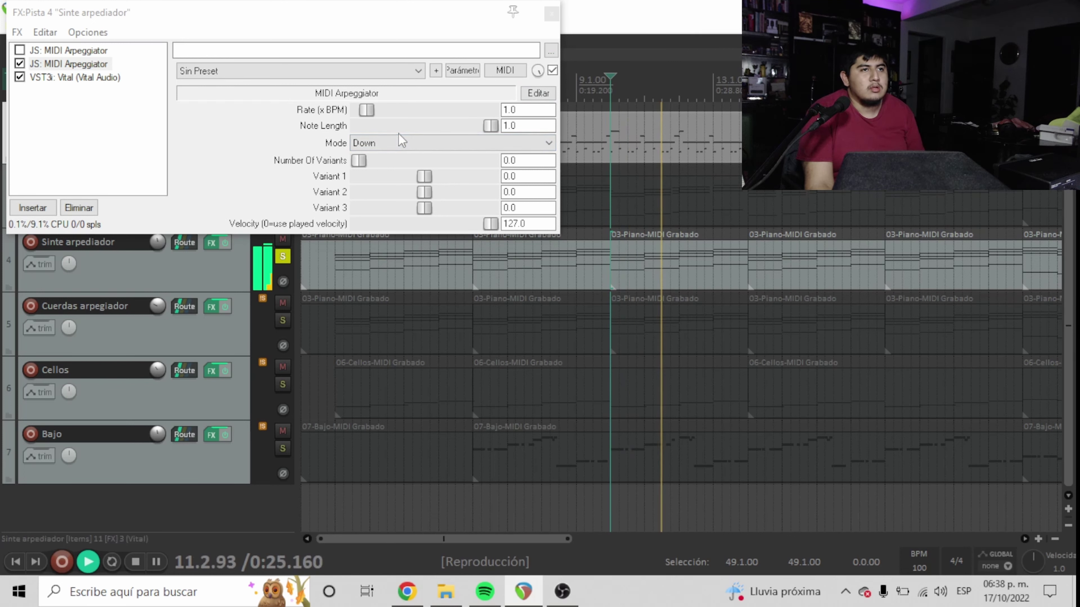
{"action": "key", "text": "space"}
Try the new MIDI Arpeggiator's rate at 3.25 and at 2.25 while the track plays
{"action": "left_click", "coordinate": [364, 107]}
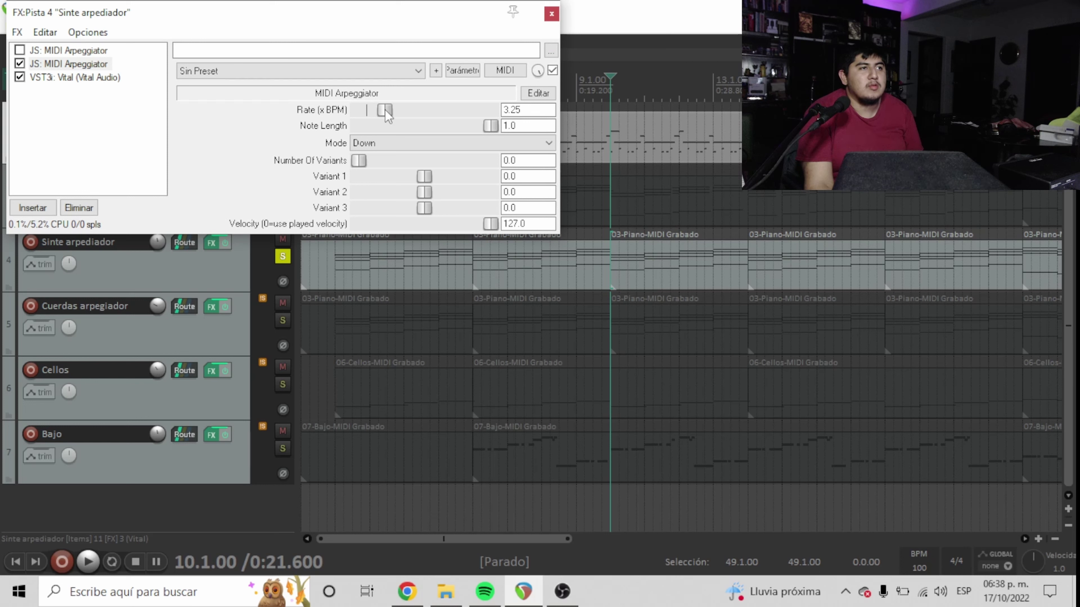
{"action": "key", "text": "space"}
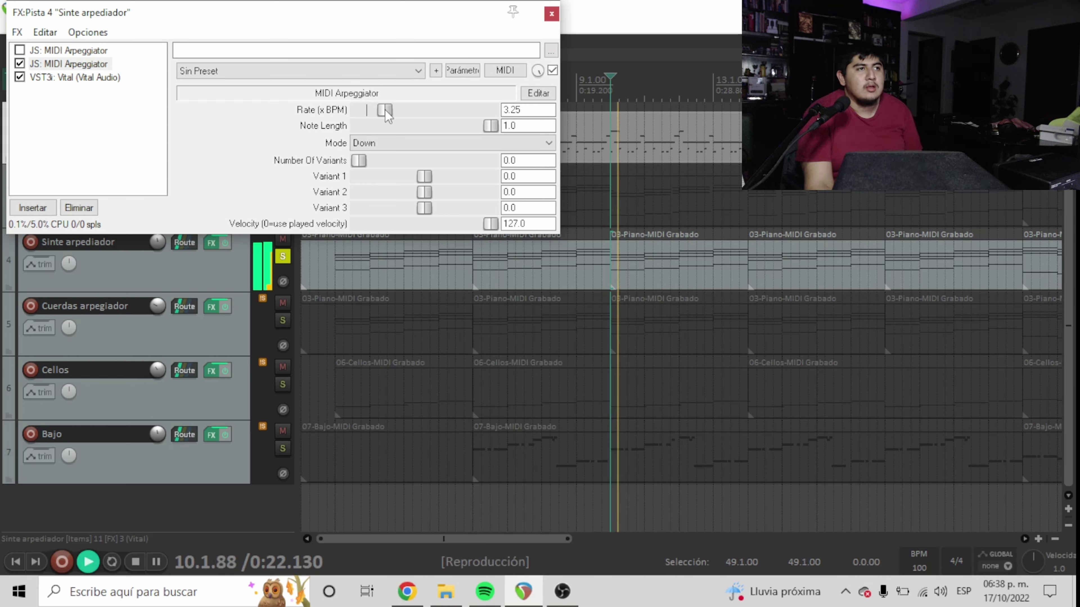
{"action": "left_click_drag", "start_coordinate": [386, 112], "coordinate": [377, 111]}
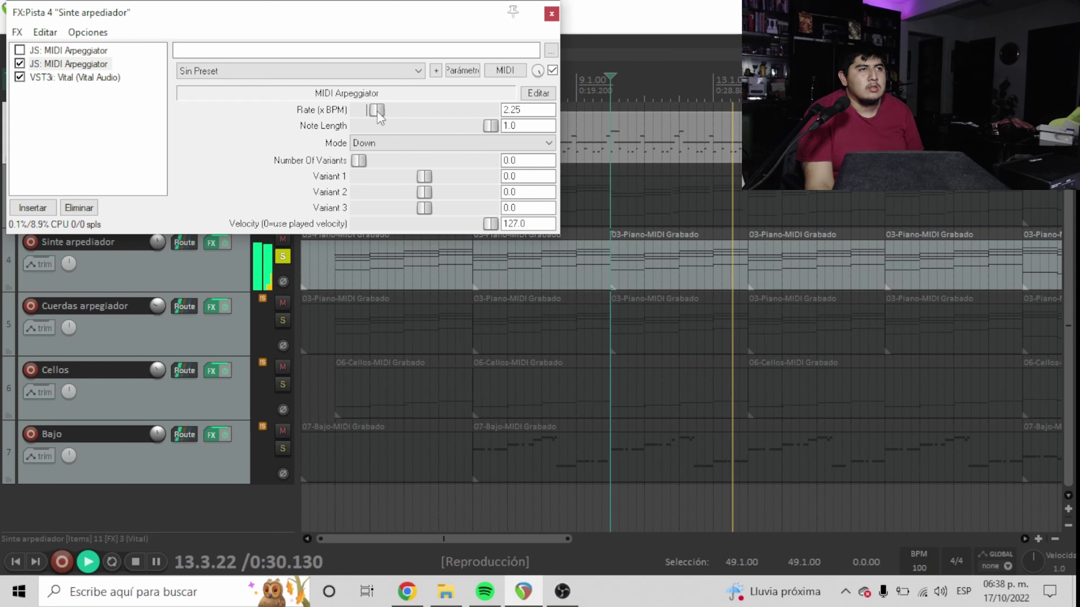
Compare the arpeggiated synth within the full mix and soloed again during playback, and stop
{"action": "left_click", "coordinate": [284, 257]}
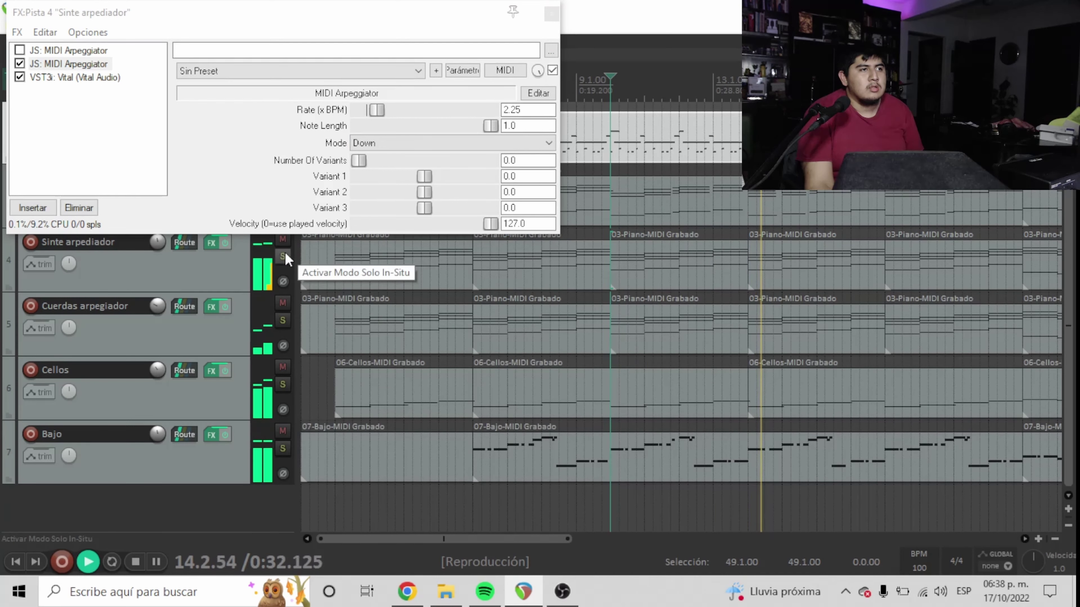
{"action": "left_click", "coordinate": [283, 256]}
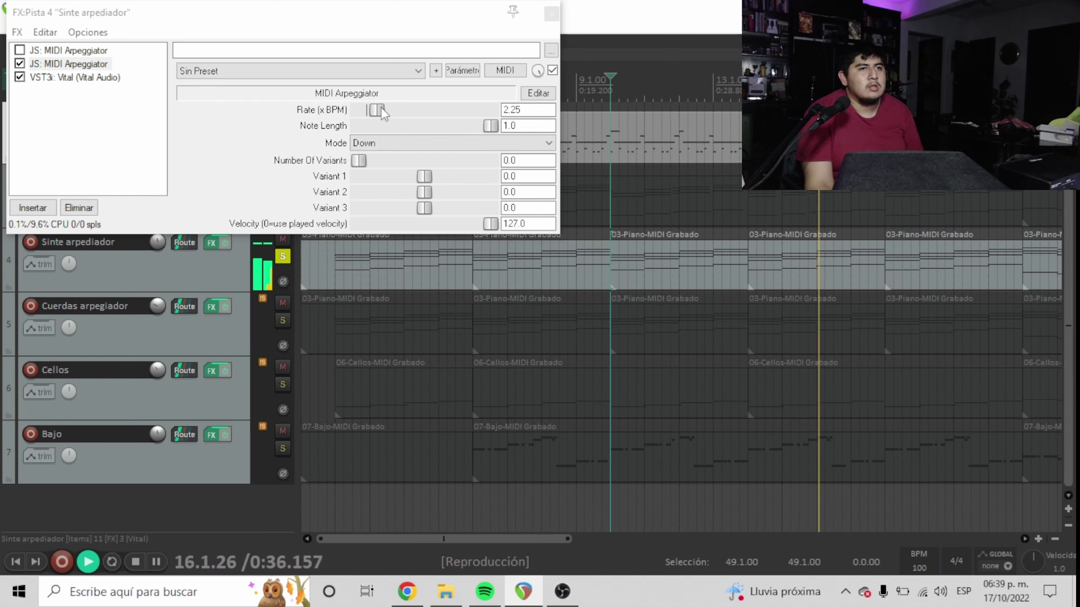
{"action": "key", "text": "space"}
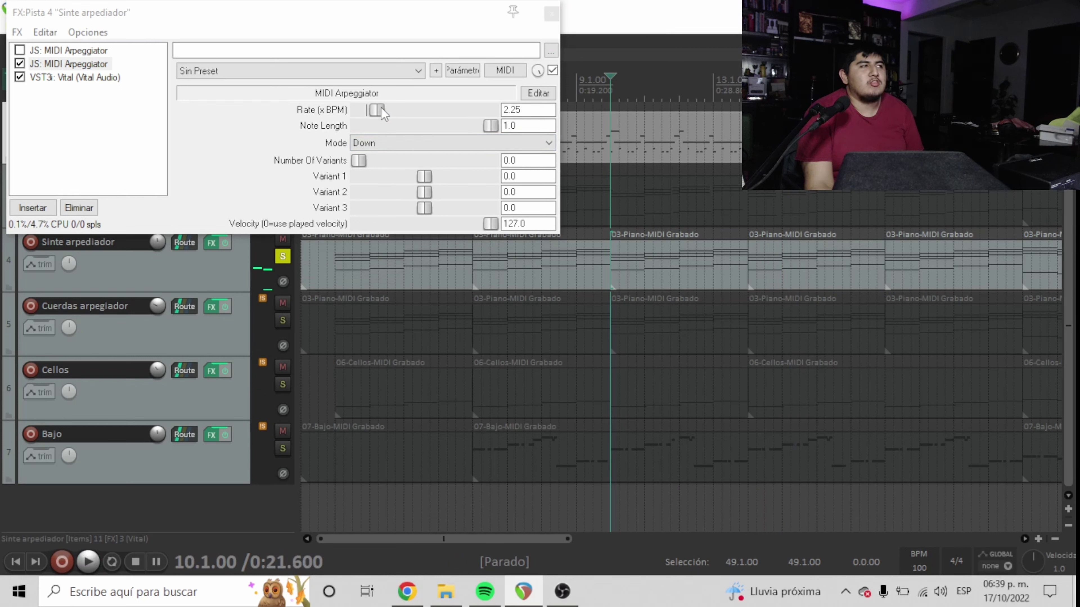
Try the new arpeggiator's rate at 6.0 soloed and in the full mix, stop playback, and reset the rate to 1.0
{"action": "left_click_drag", "start_coordinate": [382, 108], "coordinate": [394, 114]}
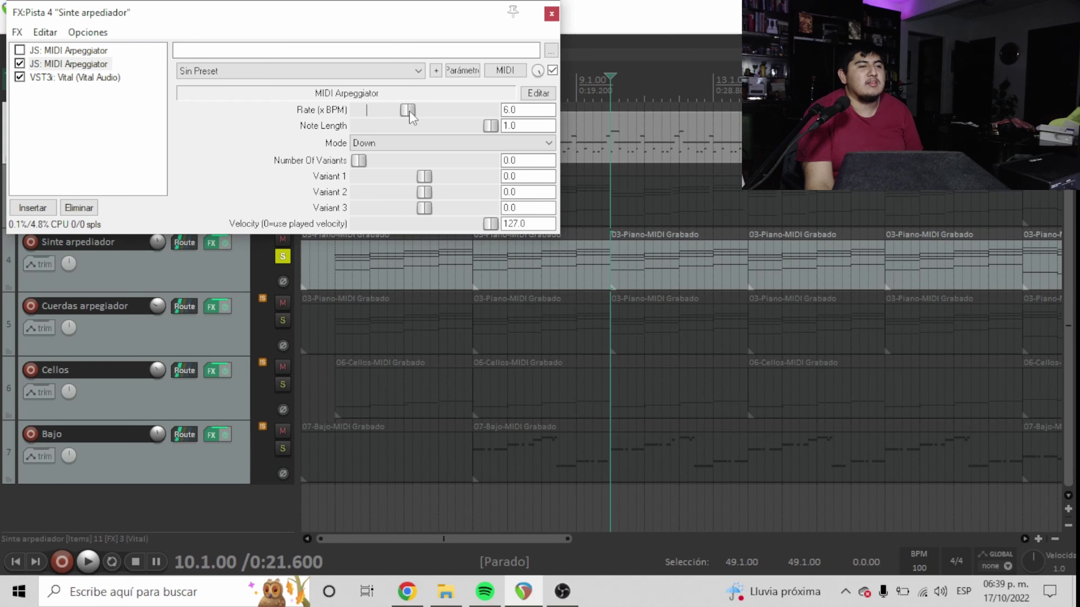
{"action": "key", "text": "space"}
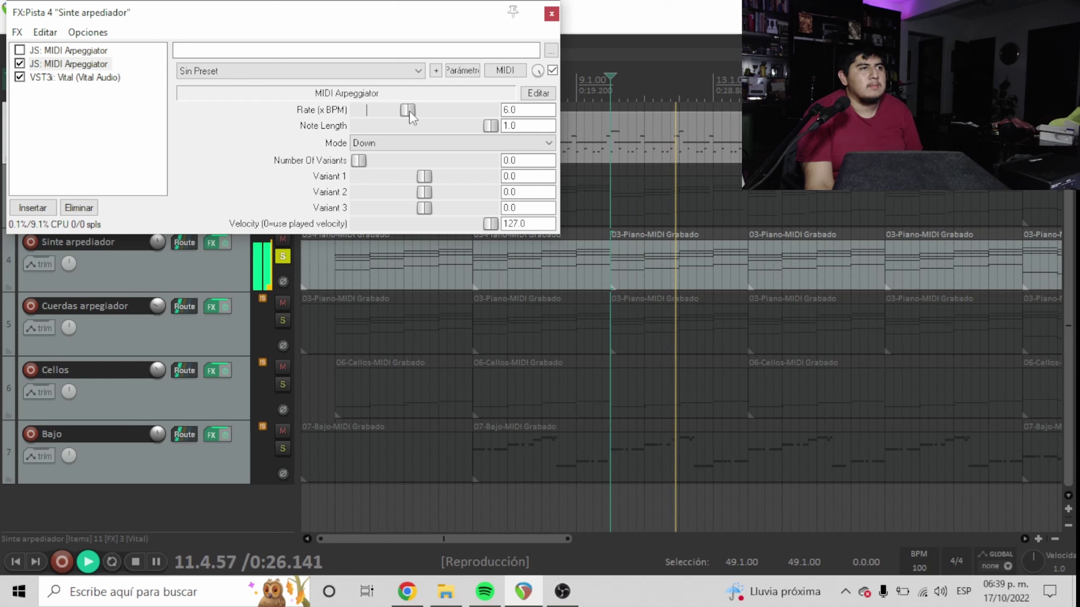
{"action": "left_click", "coordinate": [283, 256]}
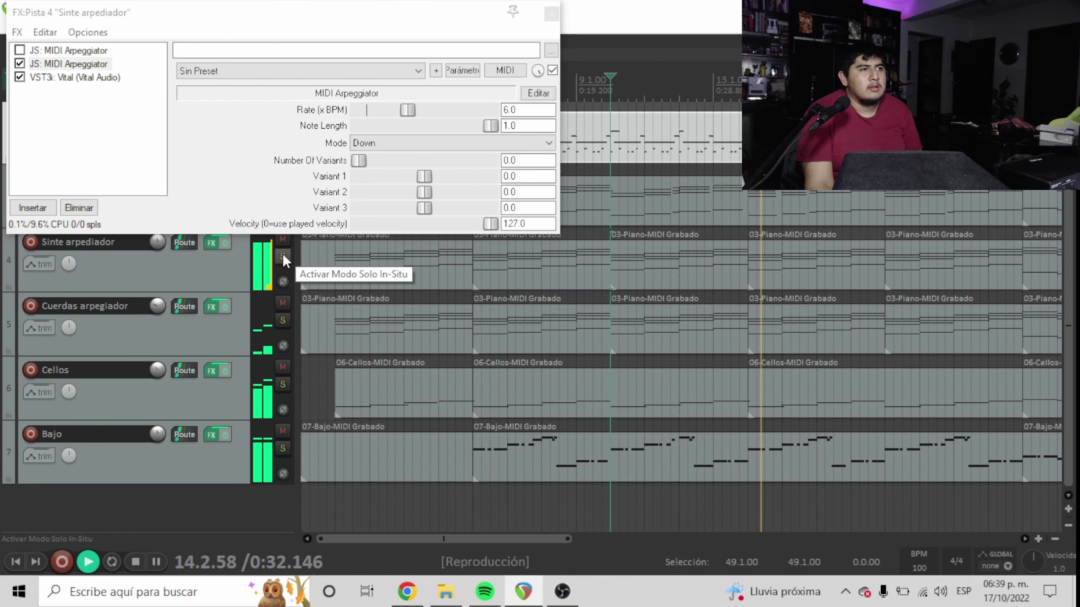
{"action": "key", "text": "space"}
{"action": "double_click", "coordinate": [400, 111]}
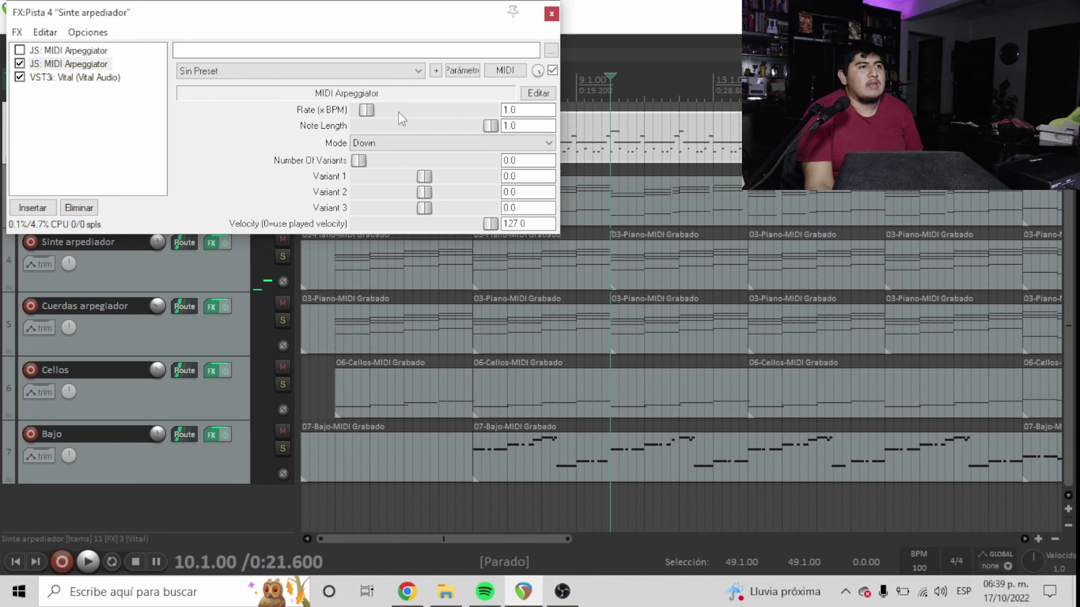
Try shortening the new arpeggiator's note length to about 0.109 during playback and restore it to 1.0
{"action": "double_click", "coordinate": [490, 126]}
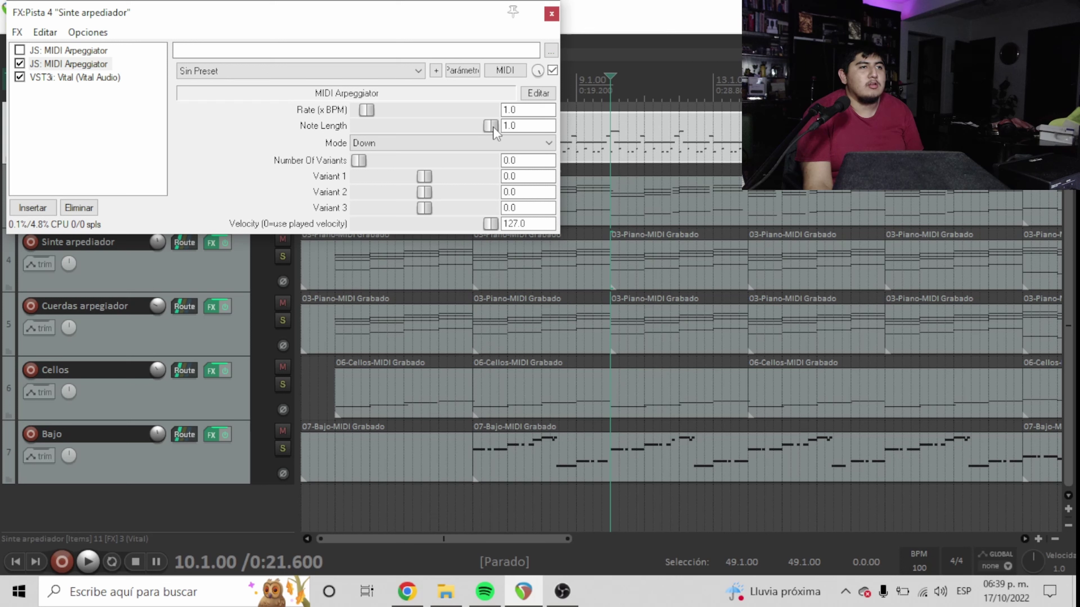
{"action": "key", "text": "space"}
{"action": "left_click_drag", "start_coordinate": [493, 127], "coordinate": [382, 117]}
{"action": "key", "text": "space"}
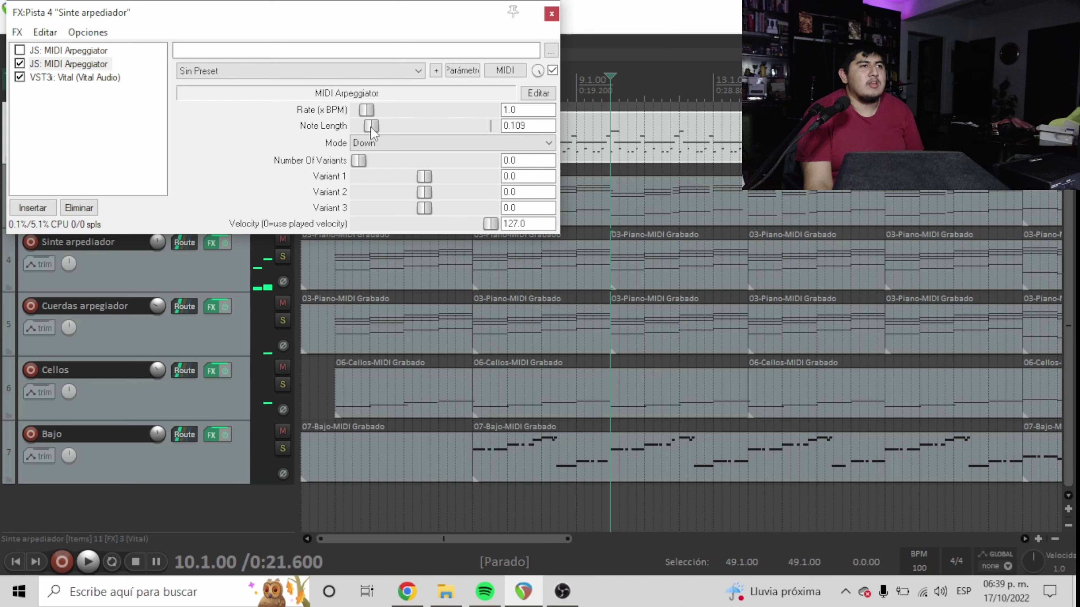
{"action": "double_click", "coordinate": [370, 127]}
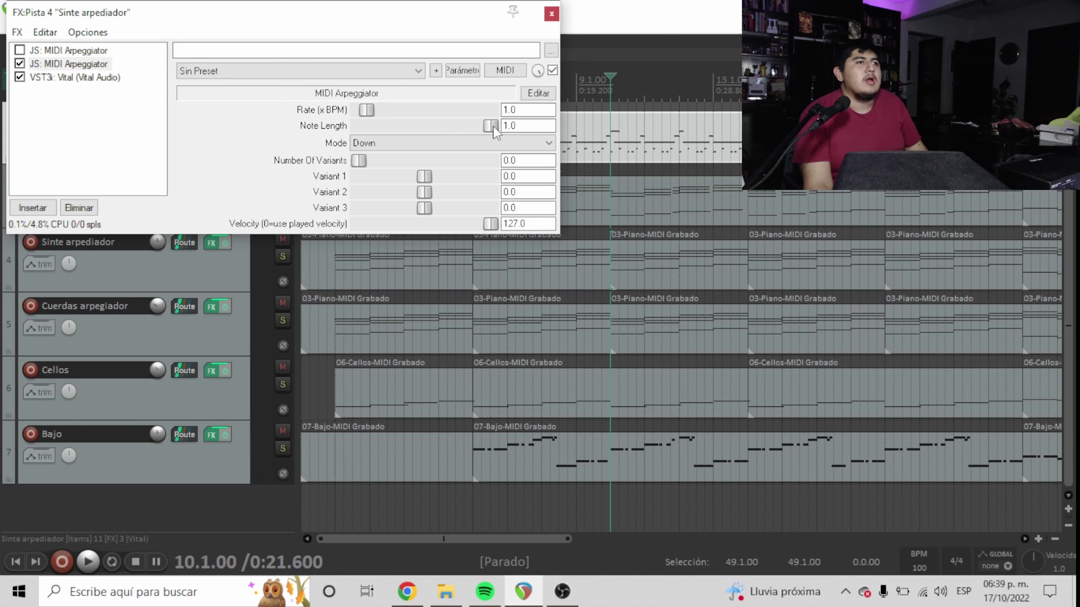
{"action": "left_click_drag", "start_coordinate": [497, 125], "coordinate": [483, 130]}
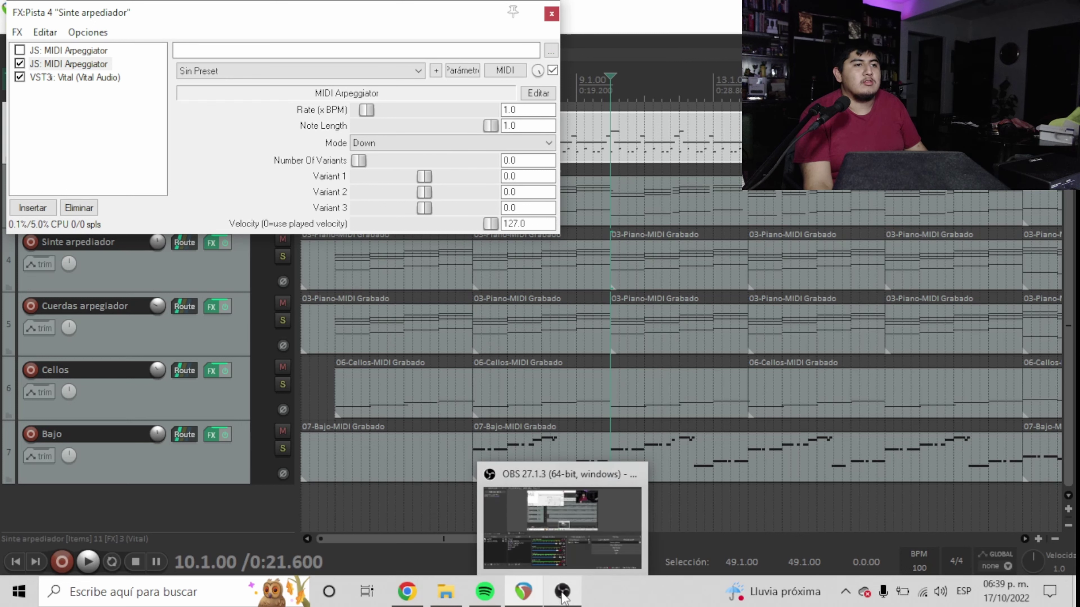
Try the arpeggiator's Up mode with the full mix playing, stop, and return the mode to Down
{"action": "left_click", "coordinate": [394, 142]}
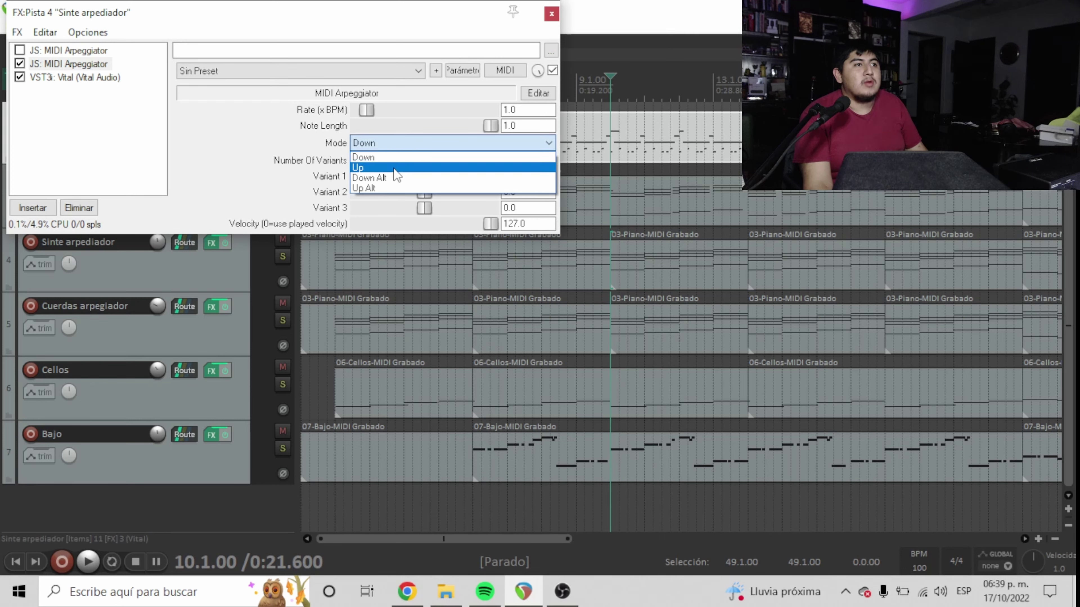
{"action": "left_click", "coordinate": [393, 167]}
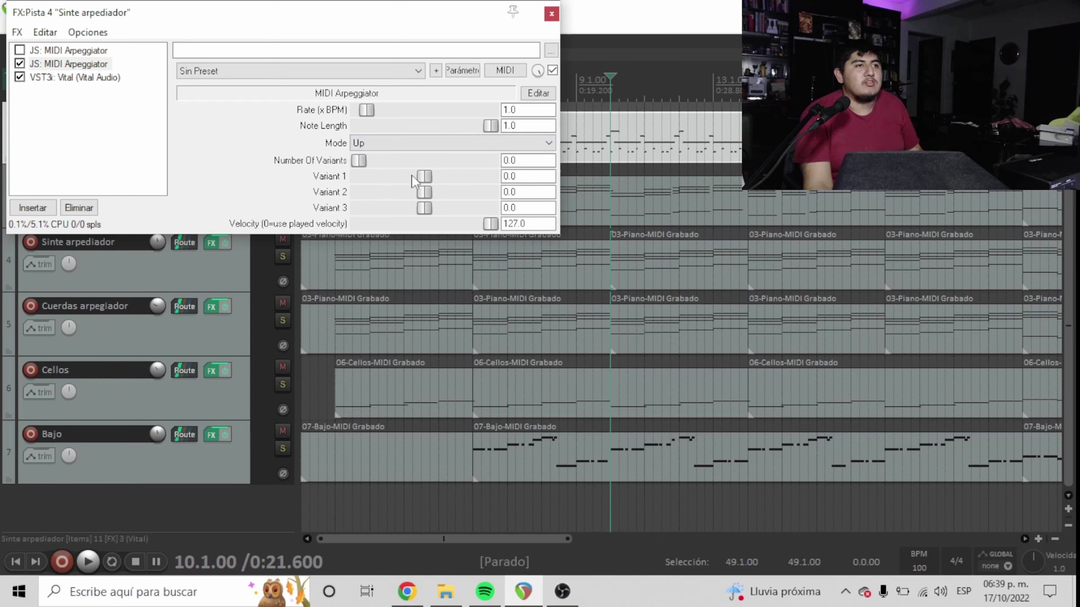
{"action": "key", "text": "space"}
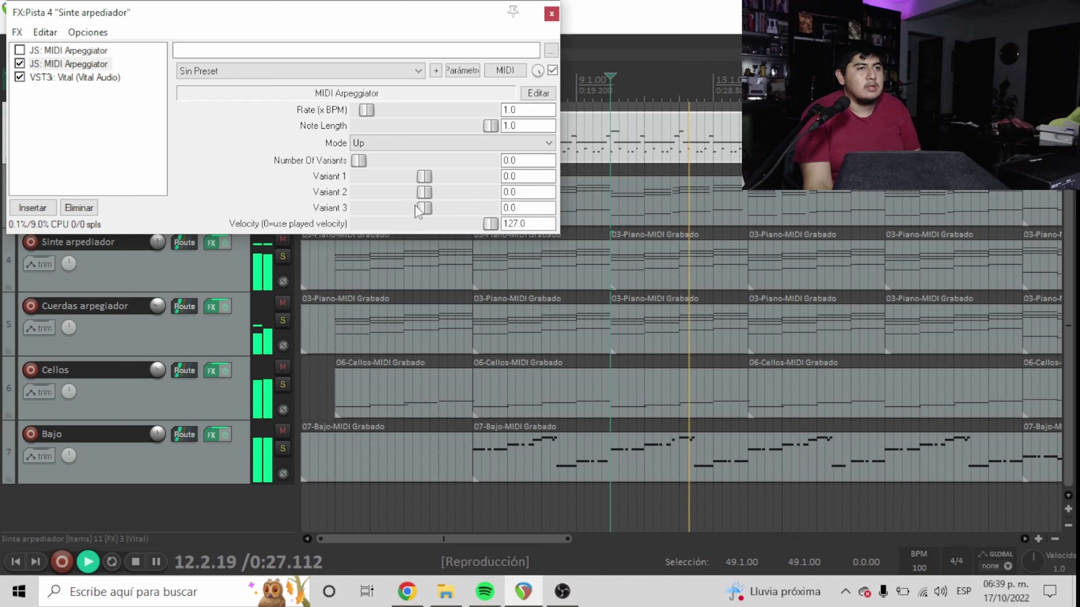
{"action": "key", "text": "space"}
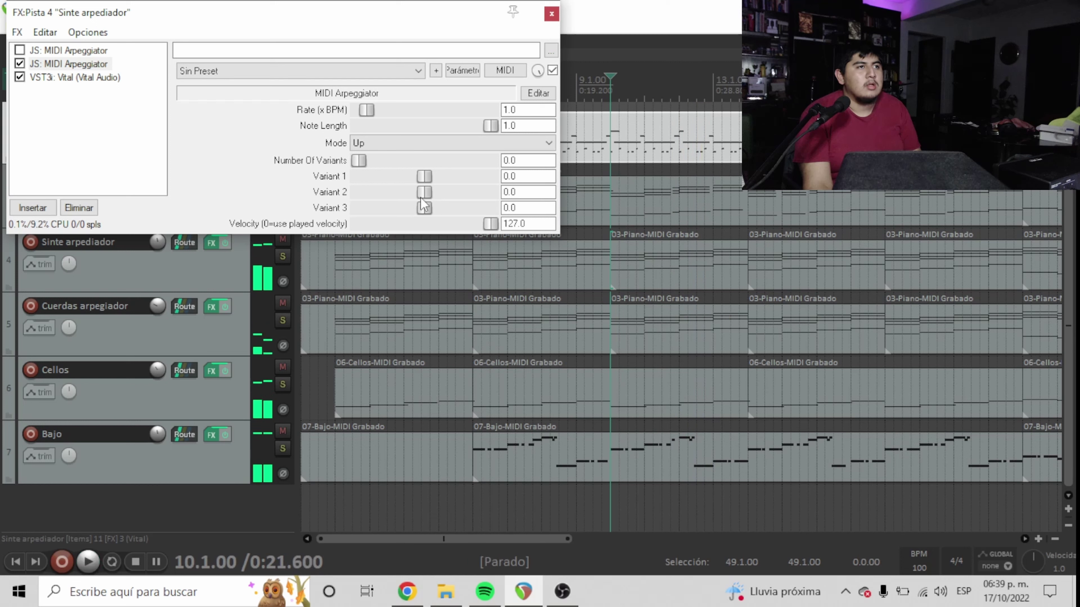
{"action": "left_click", "coordinate": [438, 150]}
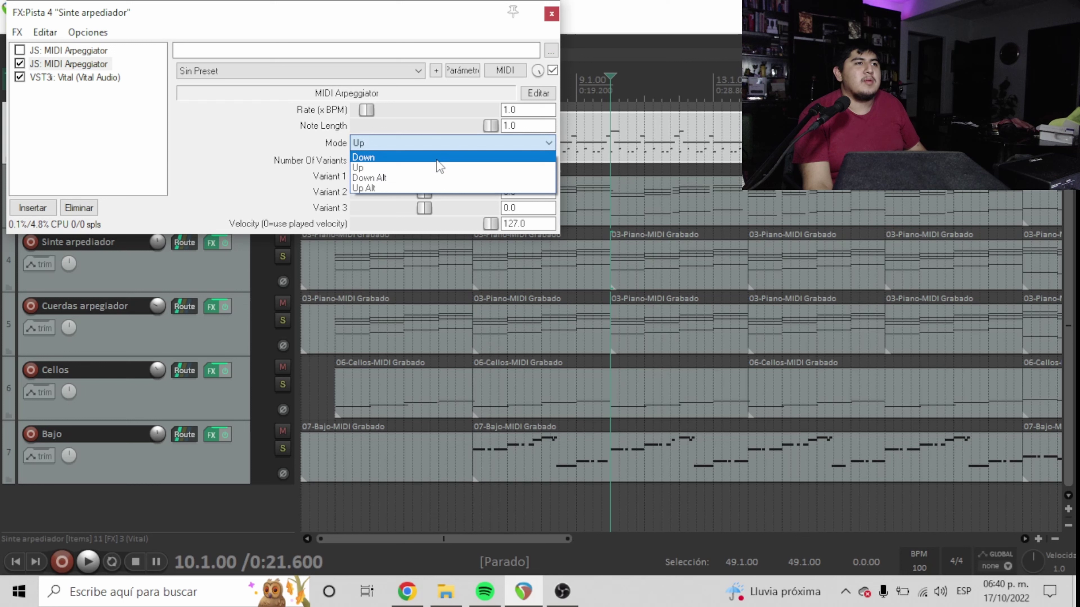
{"action": "left_click", "coordinate": [436, 158]}
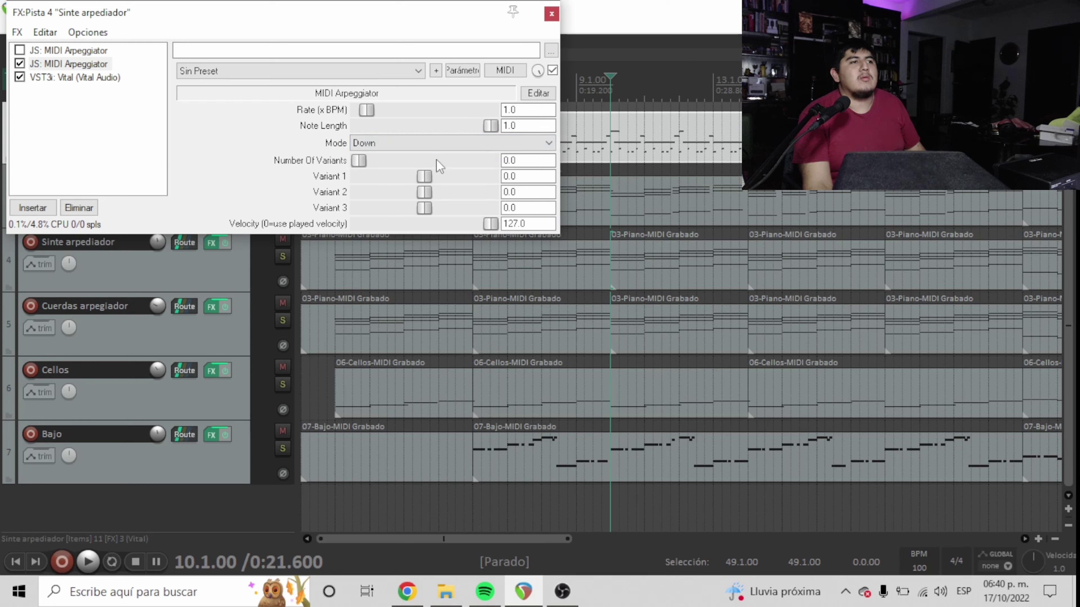
Audition the Down Alt and Up modes during playback, return the mode to Down, and stop
{"action": "left_click", "coordinate": [442, 144]}
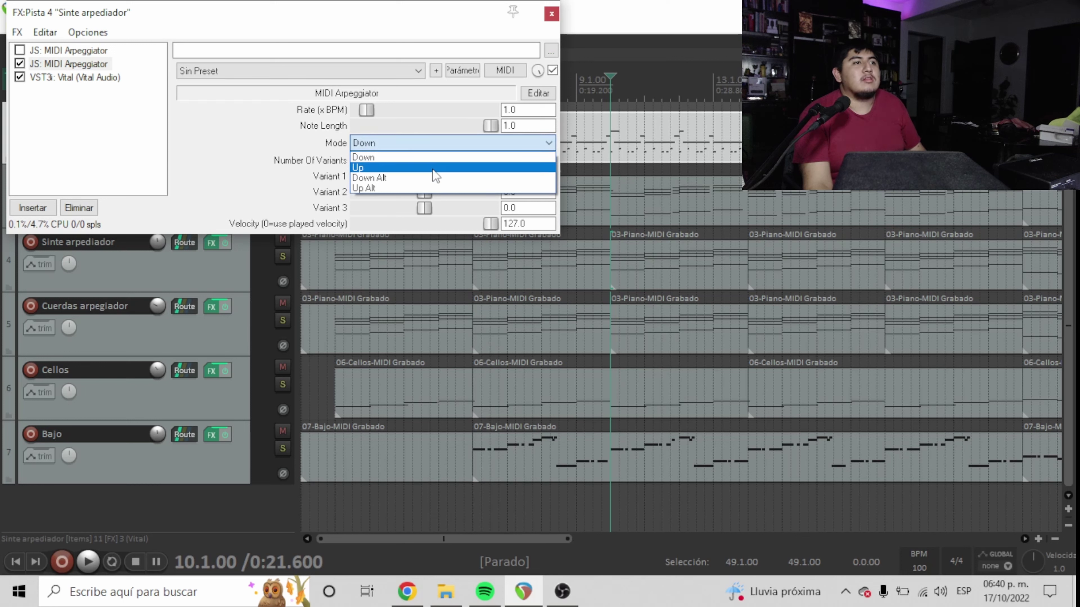
{"action": "left_click", "coordinate": [429, 182]}
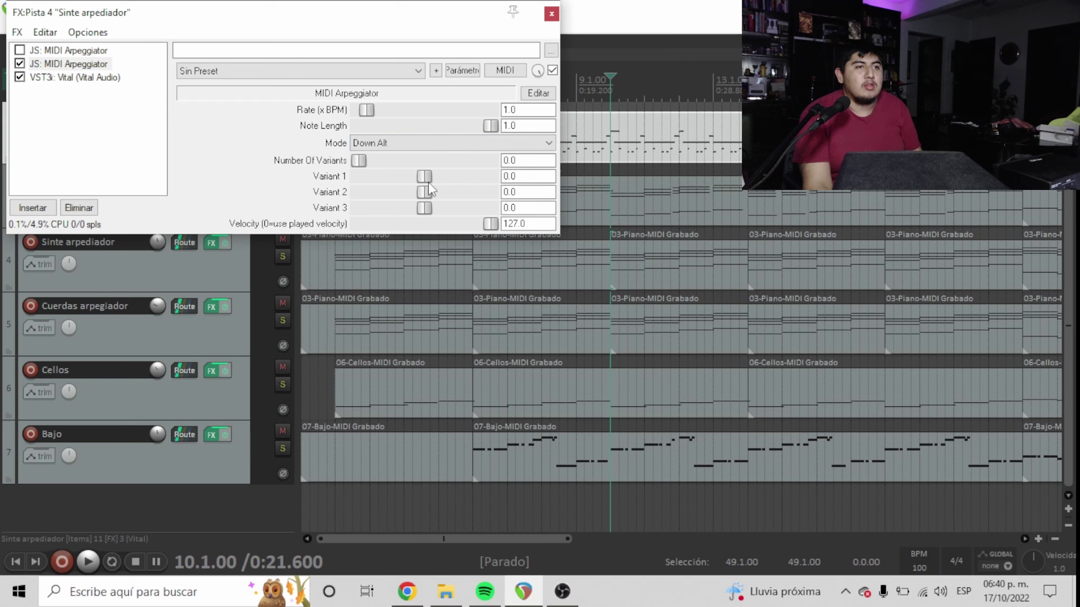
{"action": "key", "text": "space"}
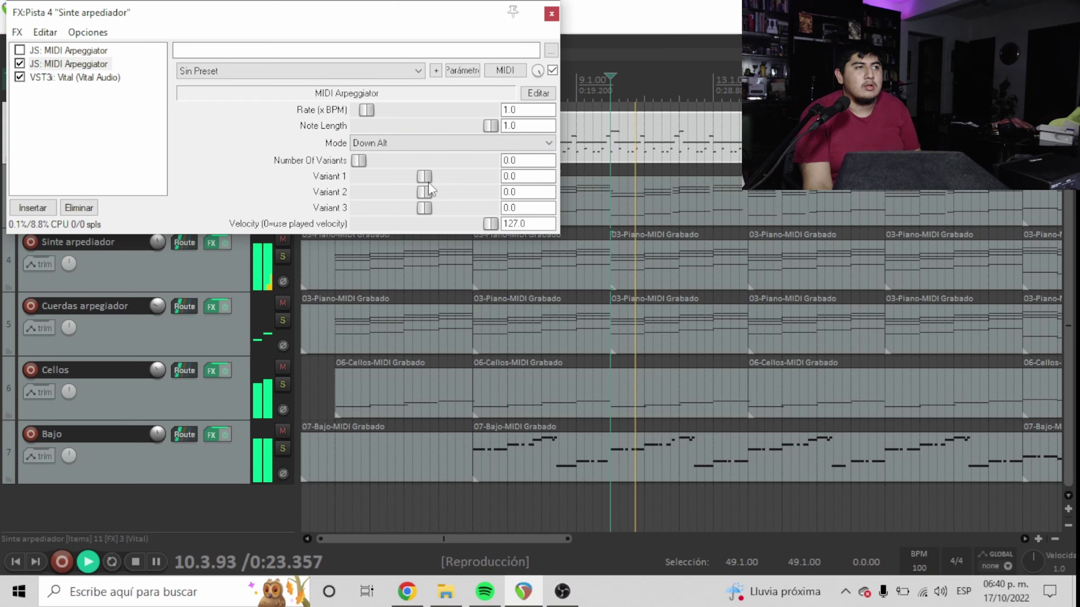
{"action": "left_click", "coordinate": [427, 144]}
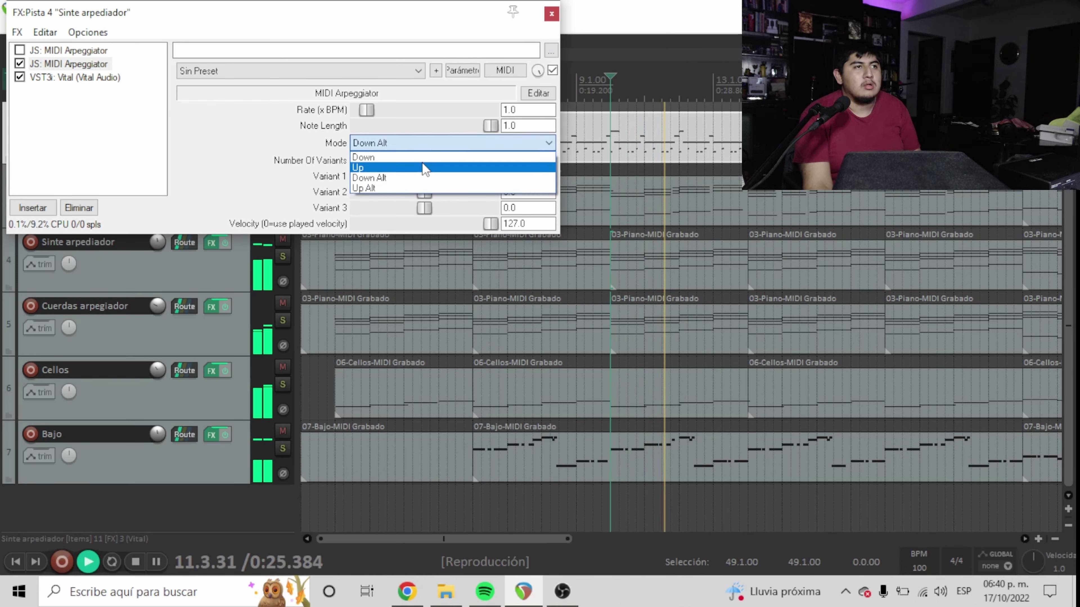
{"action": "left_click", "coordinate": [424, 169]}
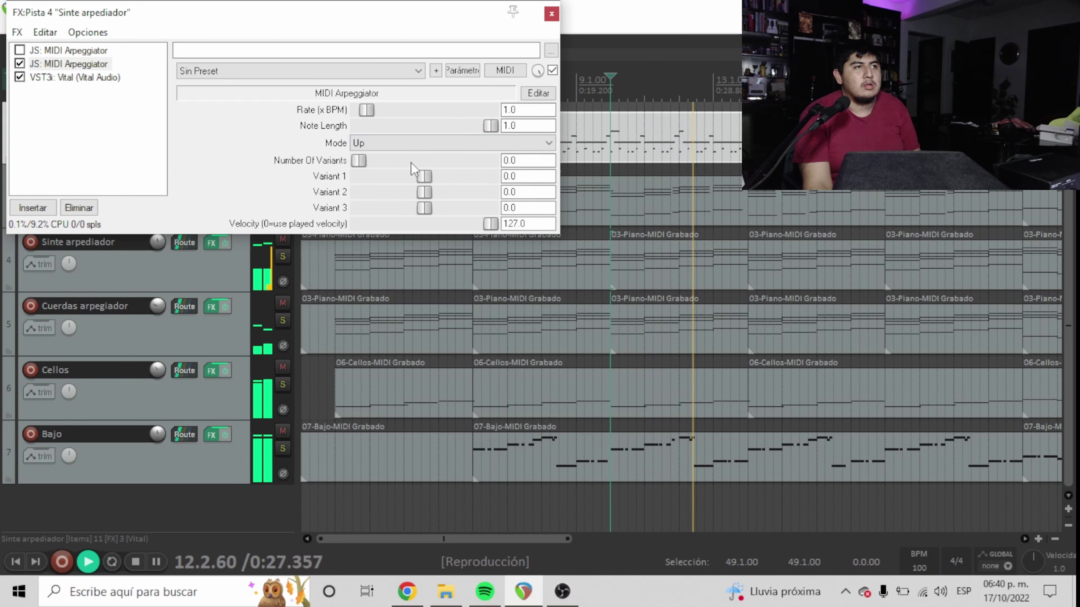
{"action": "left_click", "coordinate": [414, 145]}
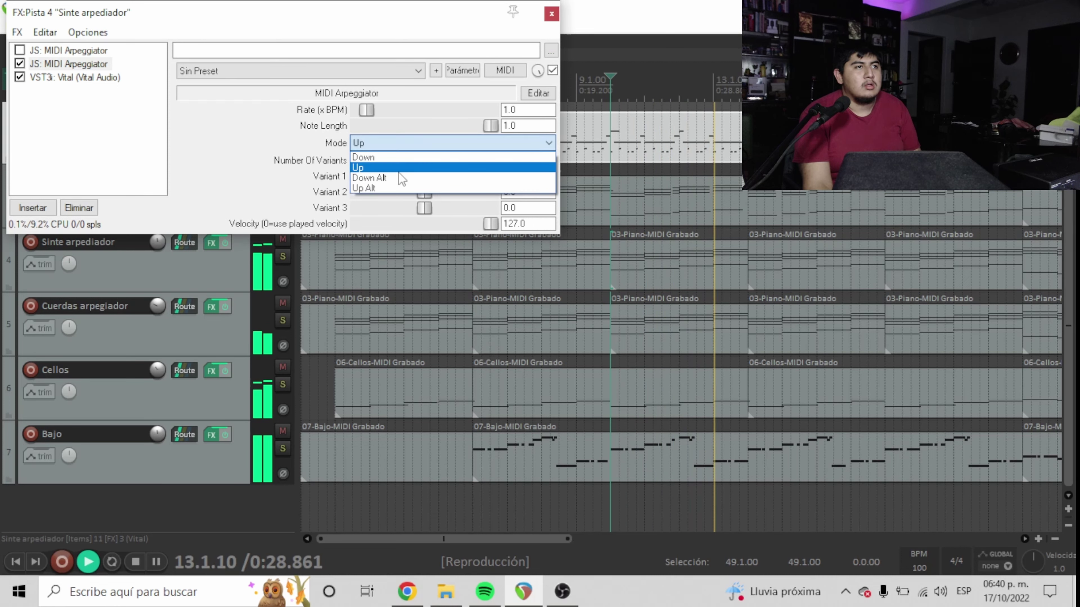
{"action": "left_click", "coordinate": [404, 158]}
{"action": "key", "text": "space"}
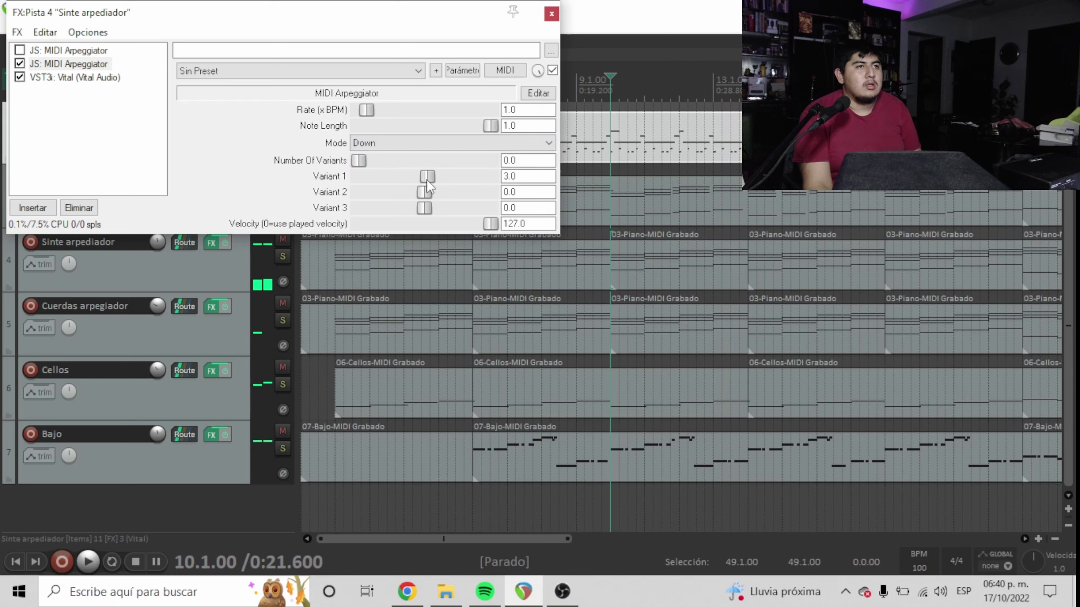
Try Variant 1 at 22, Variant 2 at 23, Variant 3 at 38 and velocity at 45 during playback, and stop
{"action": "left_click_drag", "start_coordinate": [426, 180], "coordinate": [444, 186]}
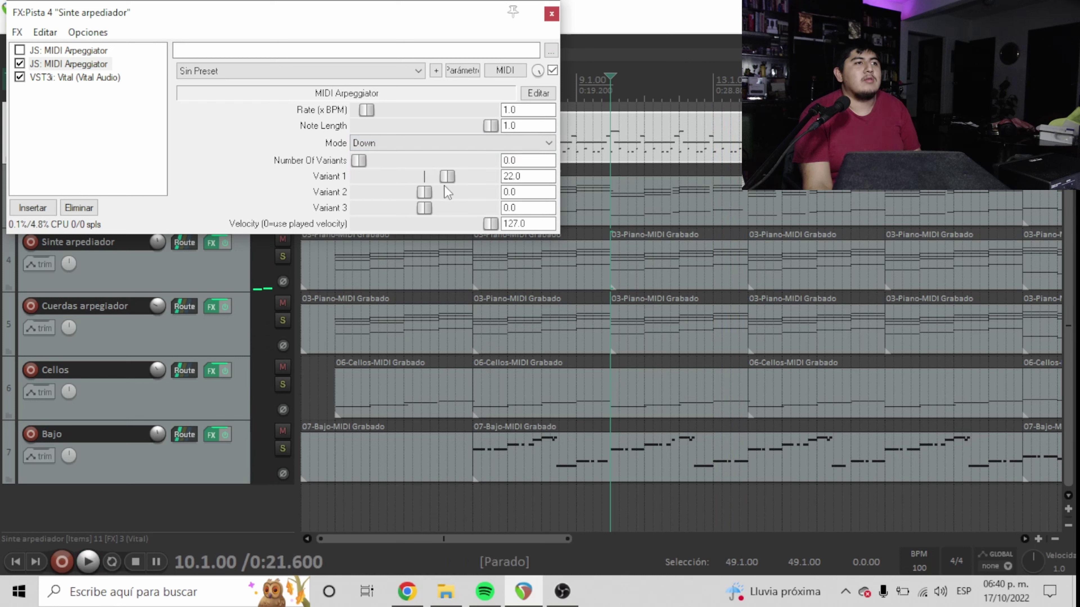
{"action": "key", "text": "space"}
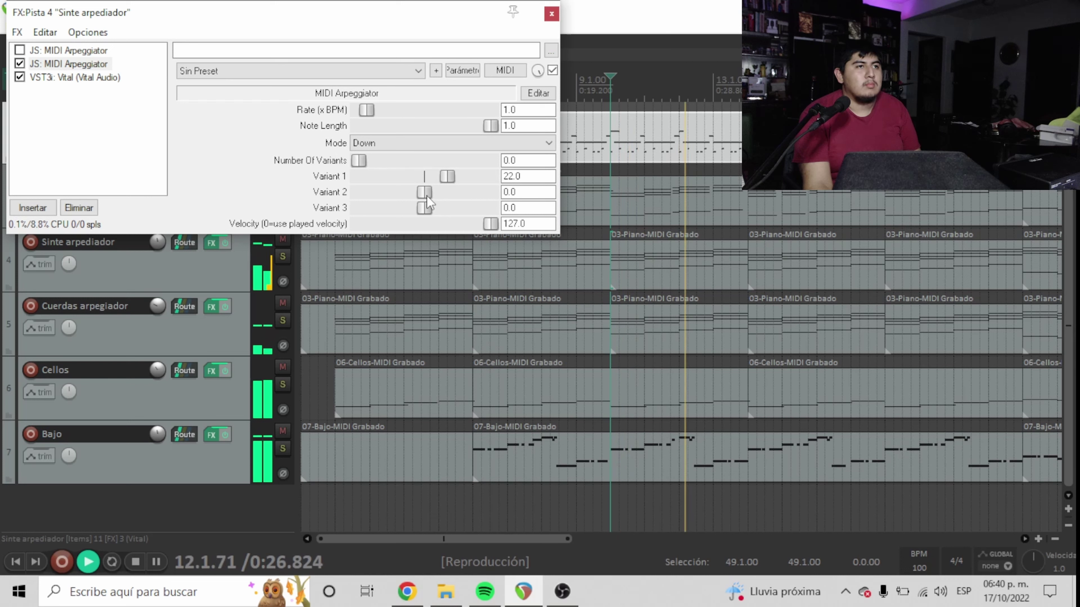
{"action": "left_click_drag", "start_coordinate": [422, 193], "coordinate": [407, 229]}
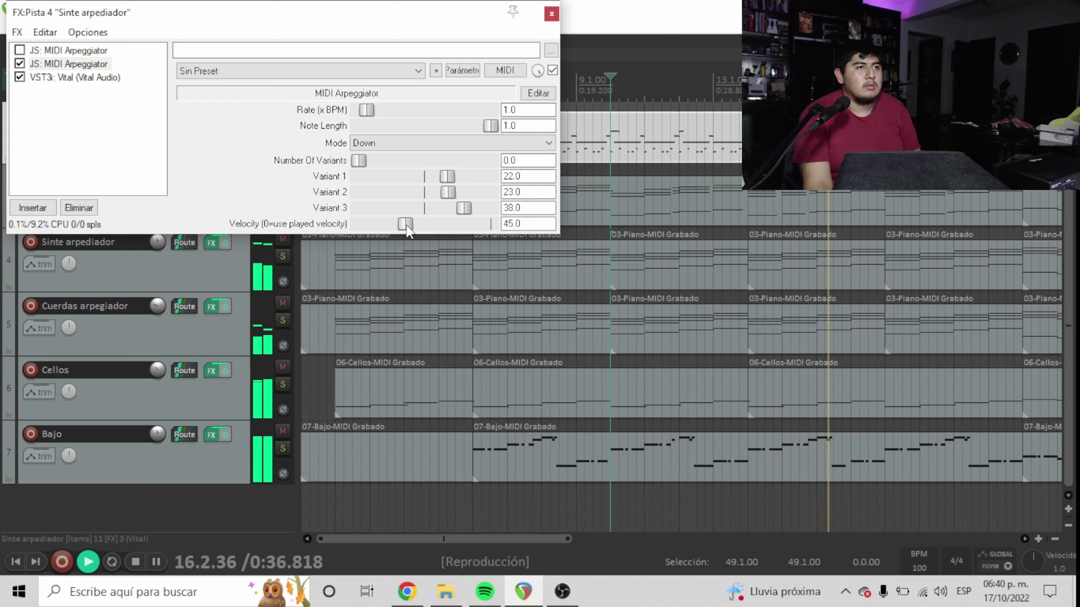
{"action": "key", "text": "space"}
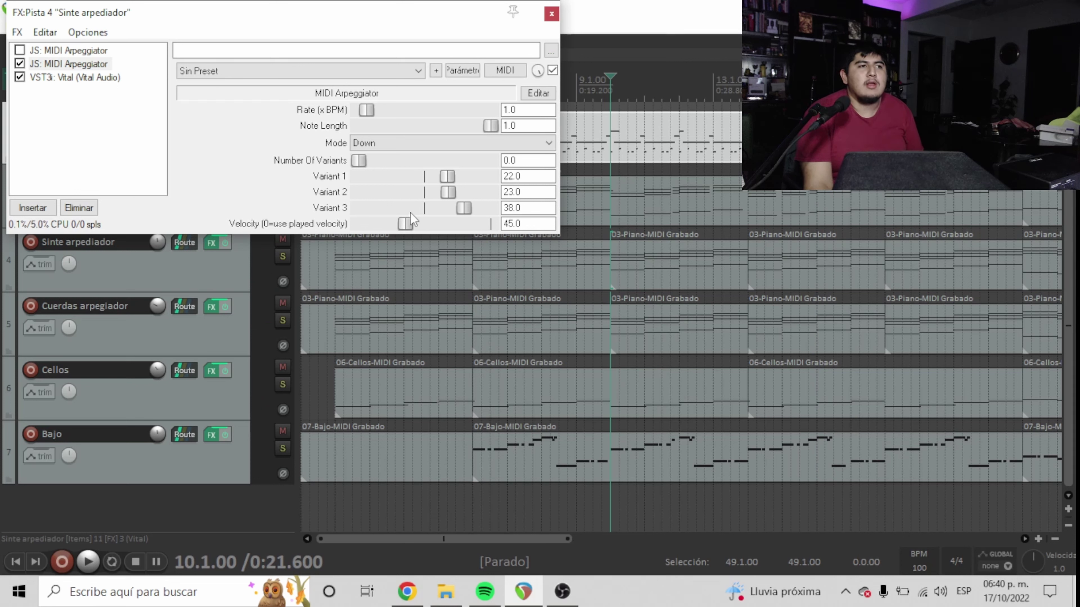
Set the arpeggiator's velocity to 119 and reset Variants 1, 2 and 3 to 0
{"action": "left_click_drag", "start_coordinate": [408, 224], "coordinate": [487, 224]}
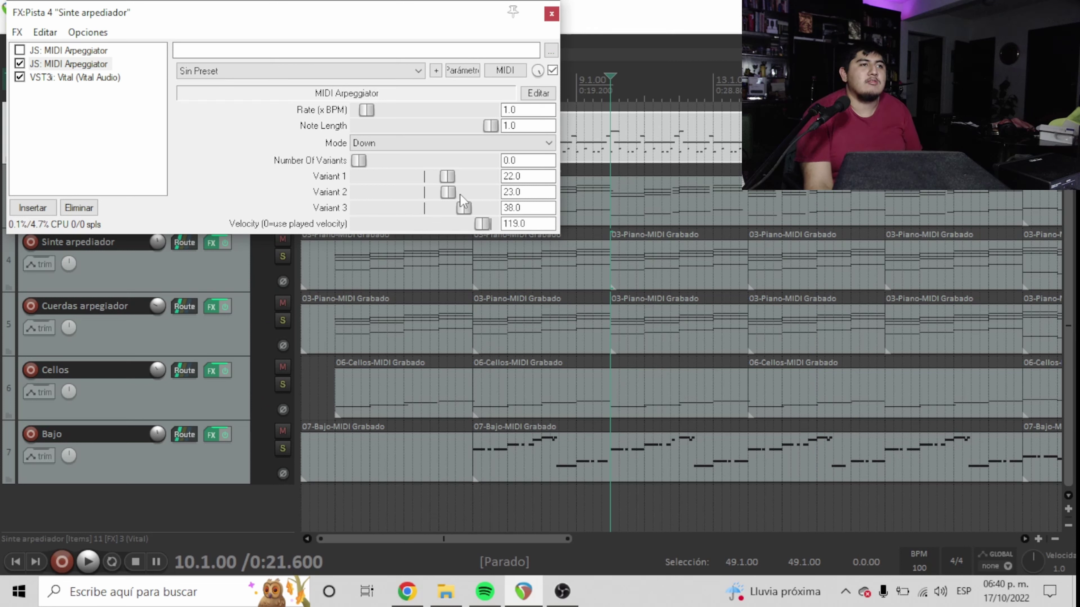
{"action": "double_click", "coordinate": [445, 191]}
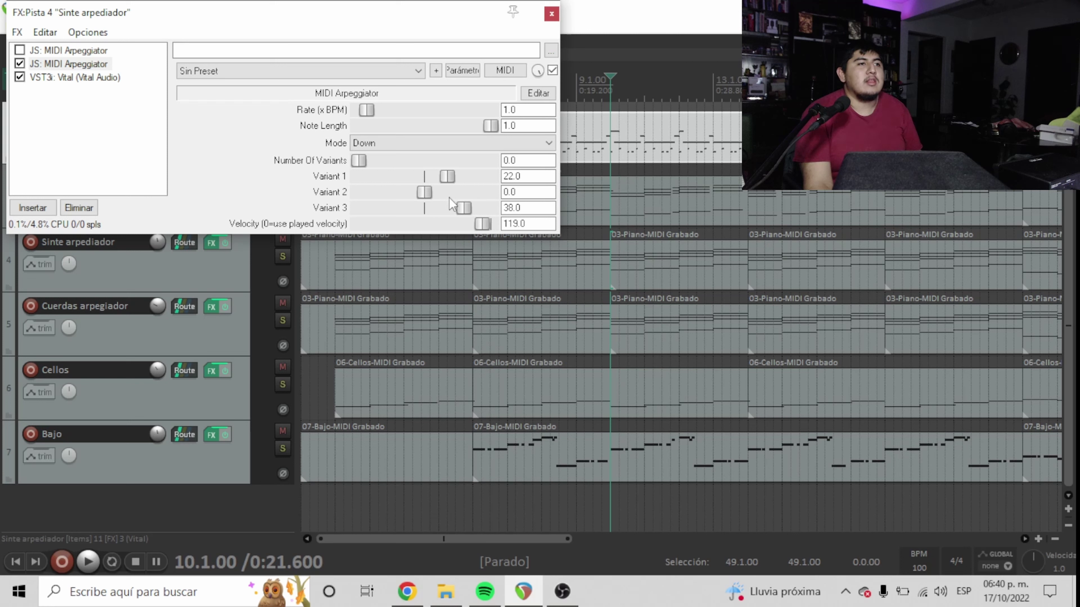
{"action": "double_click", "coordinate": [469, 207]}
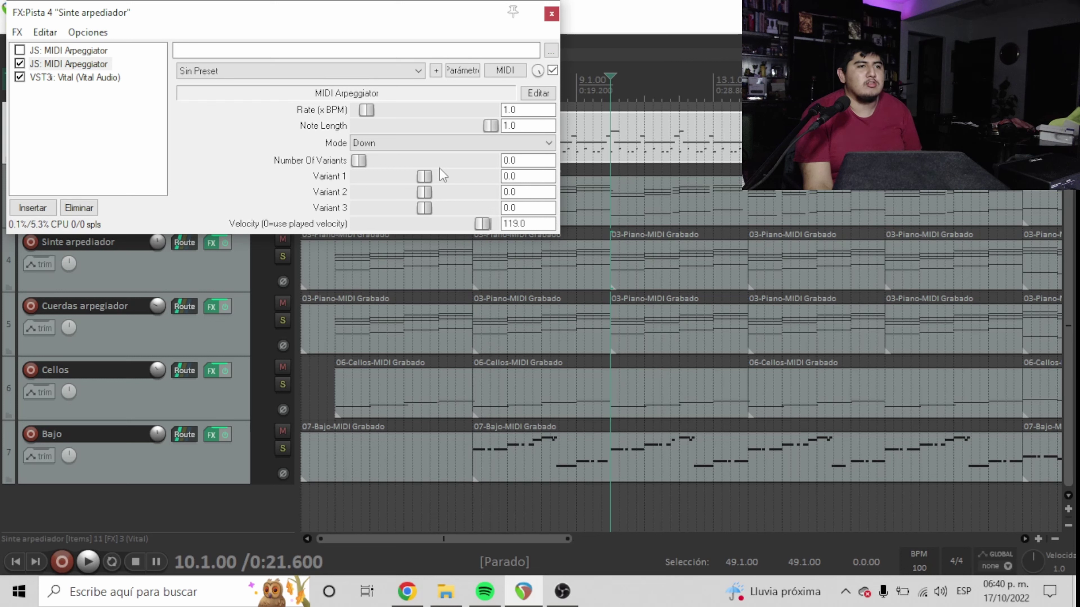
Try the arpeggiator's rate at 2.0 and 4.0 while the mix plays, return it to 1.0, and stop
{"action": "key", "text": "space"}
{"action": "left_click_drag", "start_coordinate": [367, 110], "coordinate": [378, 110]}
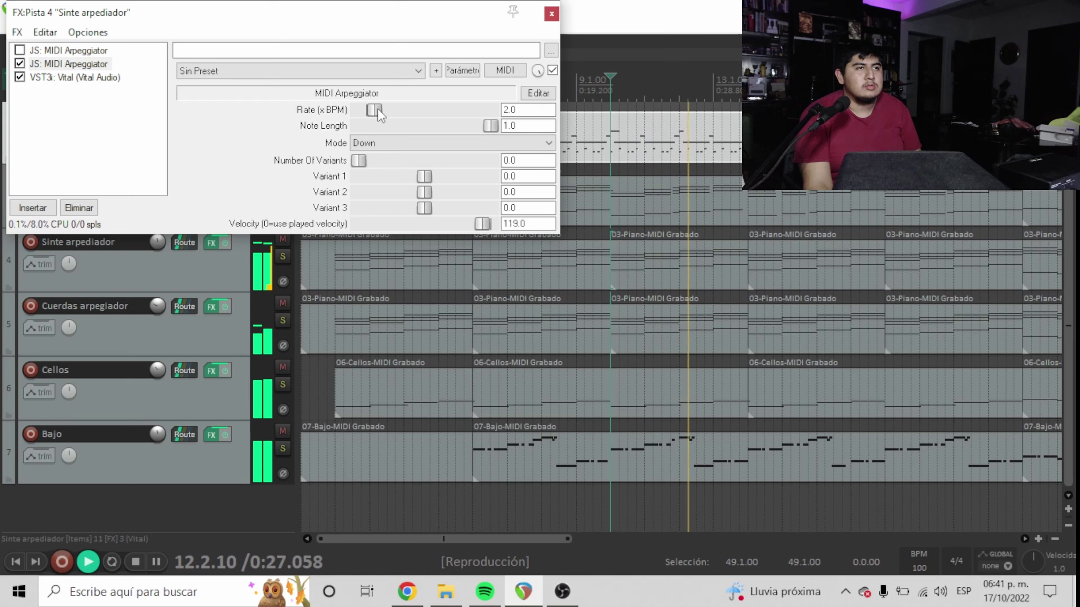
{"action": "left_click_drag", "start_coordinate": [378, 111], "coordinate": [397, 108]}
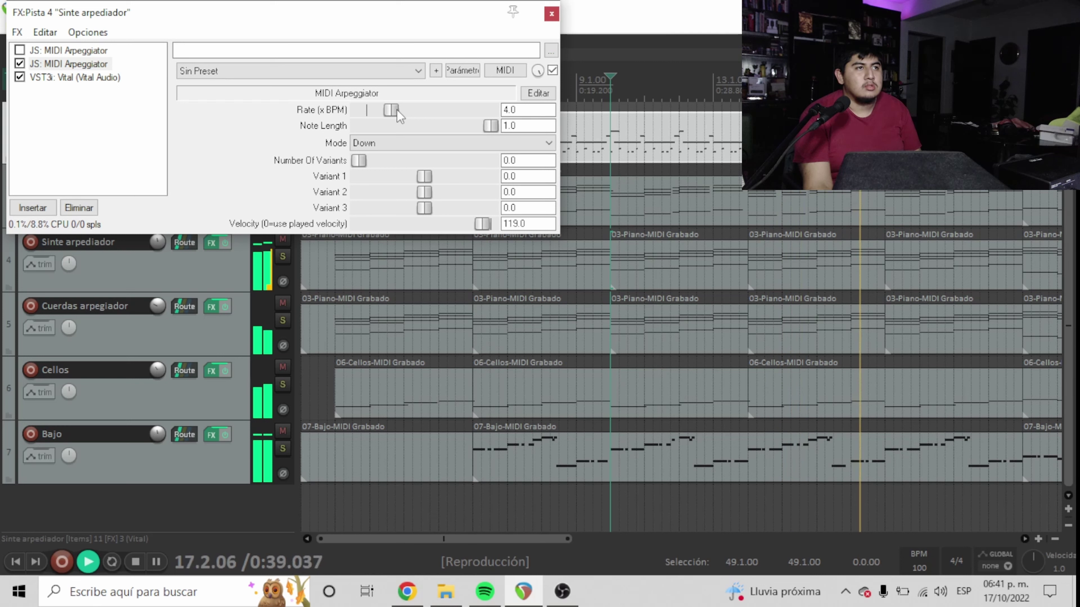
{"action": "key", "text": "space"}
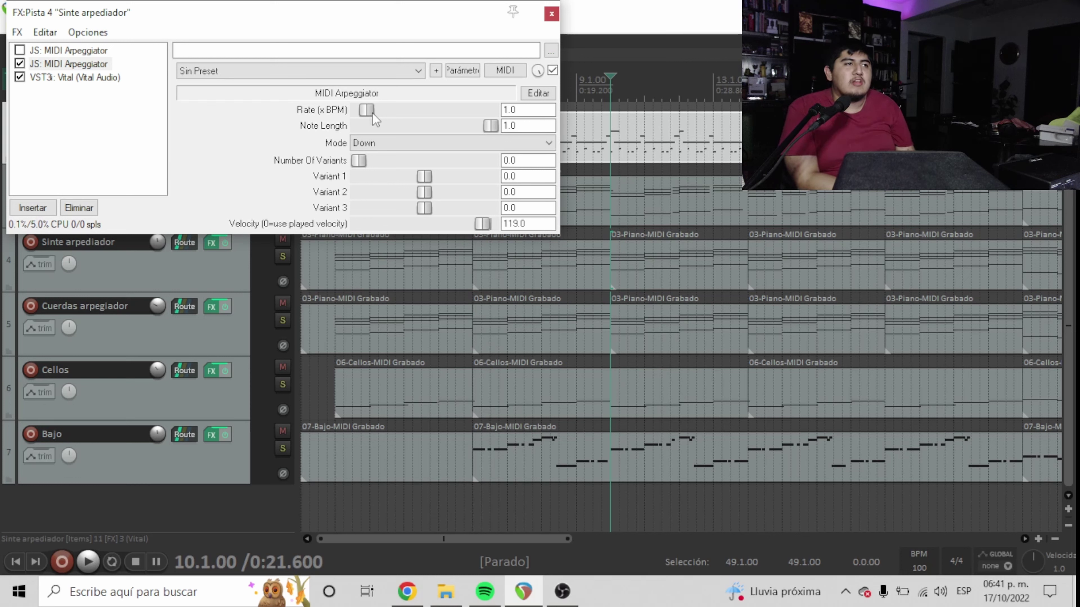
Compare the original and new MIDI Arpeggiators during playback by swapping which one is bypassed, and replay from bar 10 with the new one active
{"action": "key", "text": "space"}
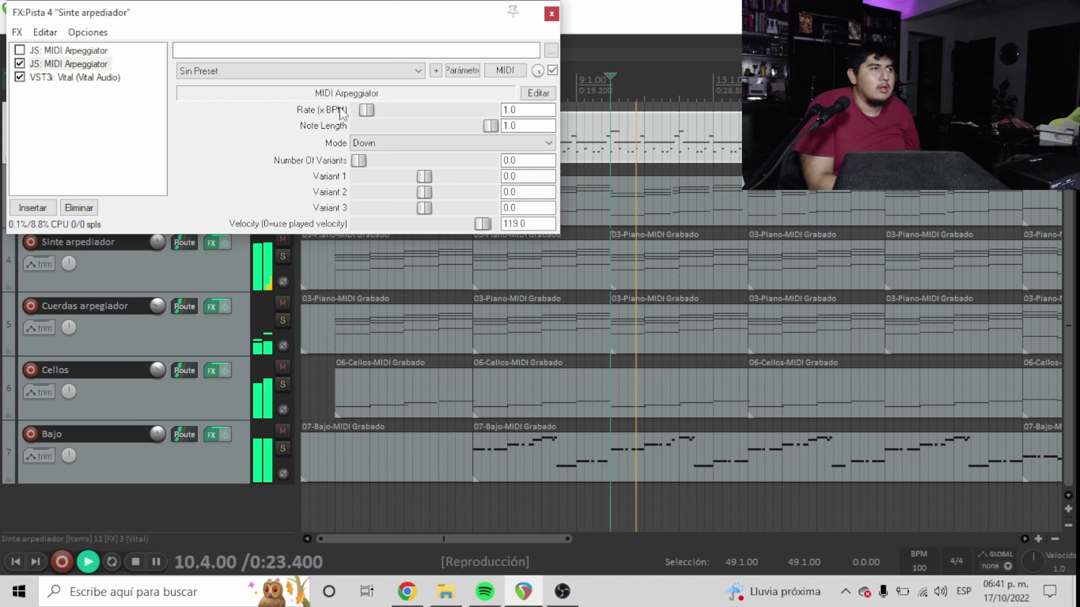
{"action": "left_click", "coordinate": [19, 64]}
{"action": "left_click", "coordinate": [20, 50]}
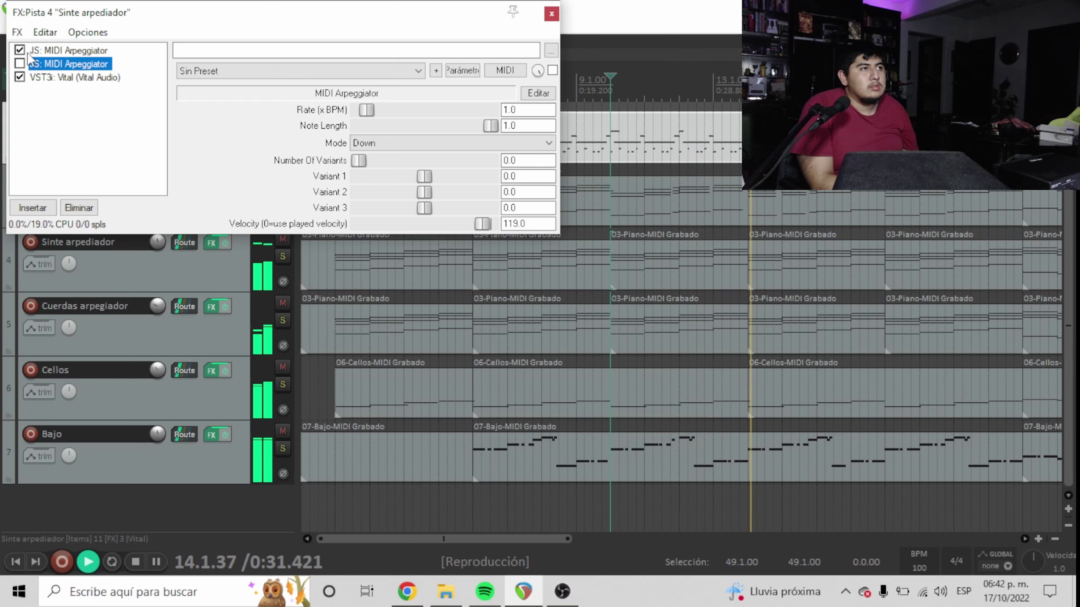
{"action": "left_click", "coordinate": [19, 50]}
{"action": "left_click", "coordinate": [19, 64]}
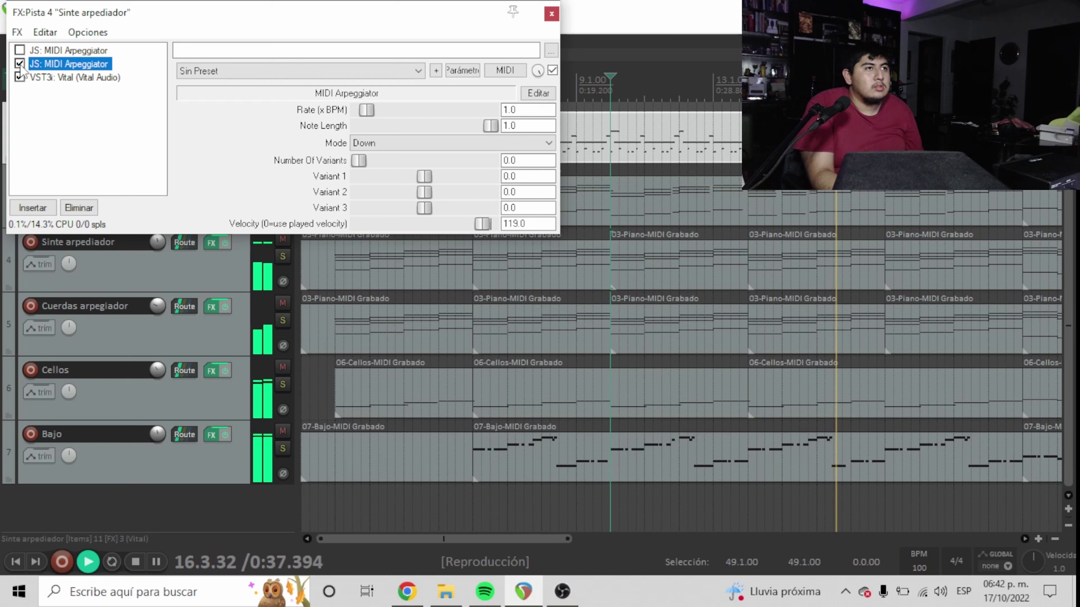
{"action": "key", "text": "space"}
{"action": "key", "text": "space"}
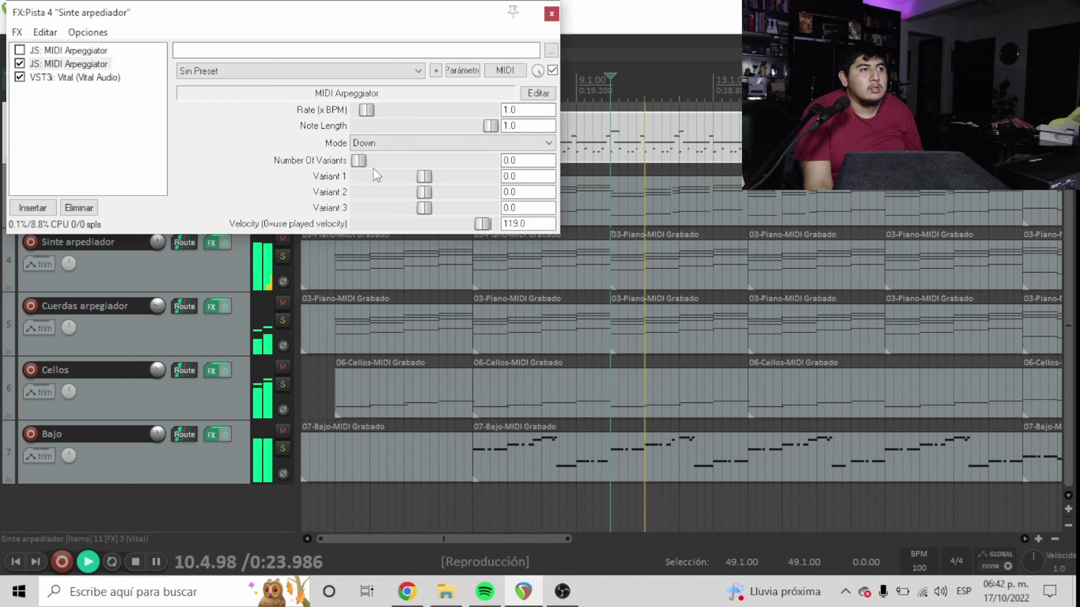
Set the active MIDI Arpeggiator's velocity to 127 during playback, stop, and close the Sinte arpediador track's FX chain
{"action": "left_click_drag", "start_coordinate": [479, 224], "coordinate": [485, 225]}
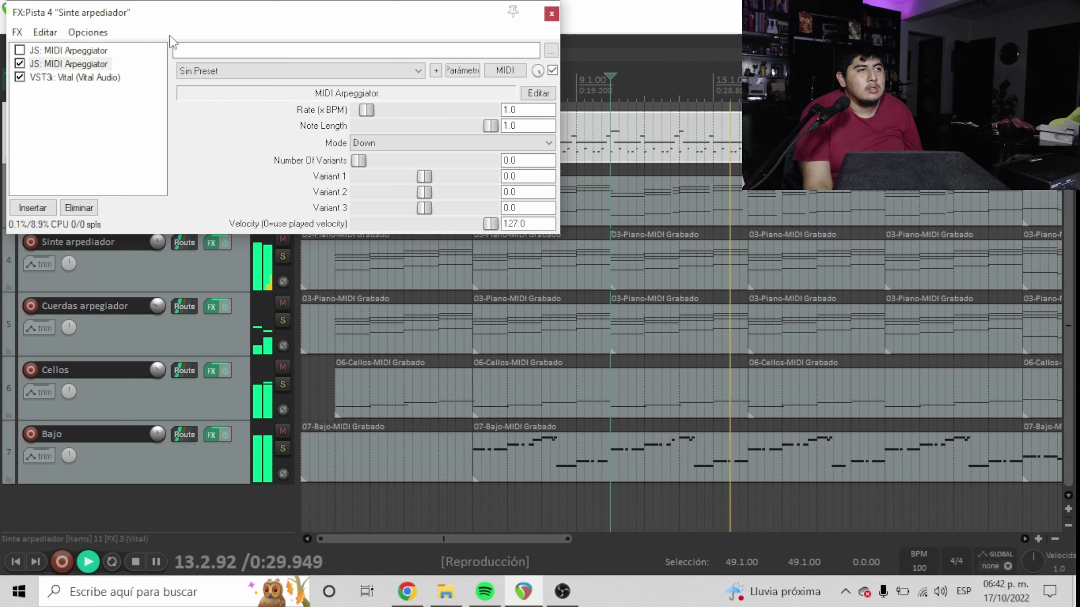
{"action": "key", "text": "space"}
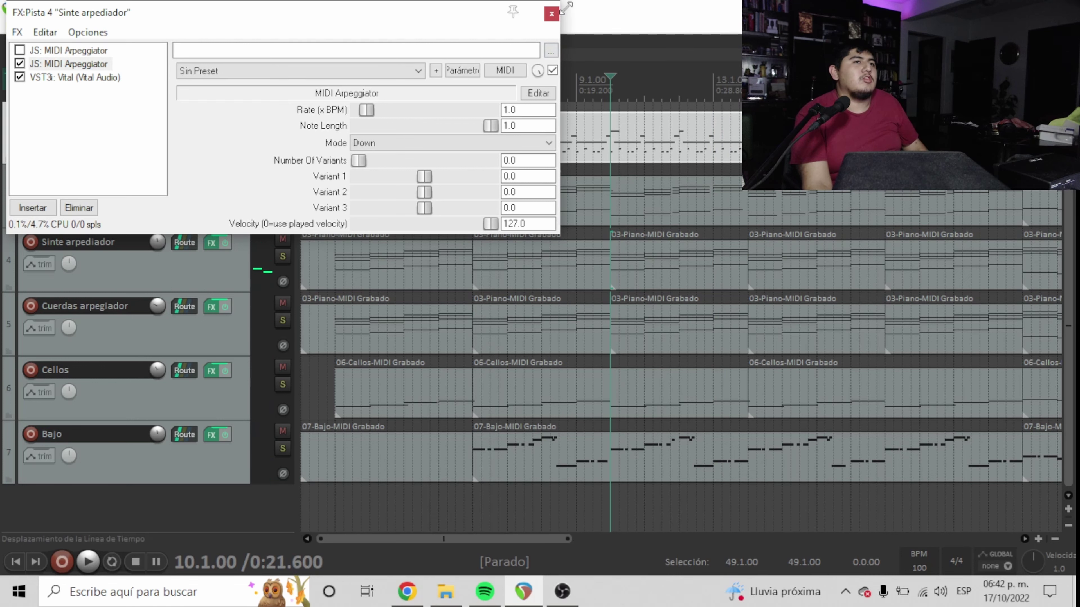
{"action": "left_click", "coordinate": [552, 14]}
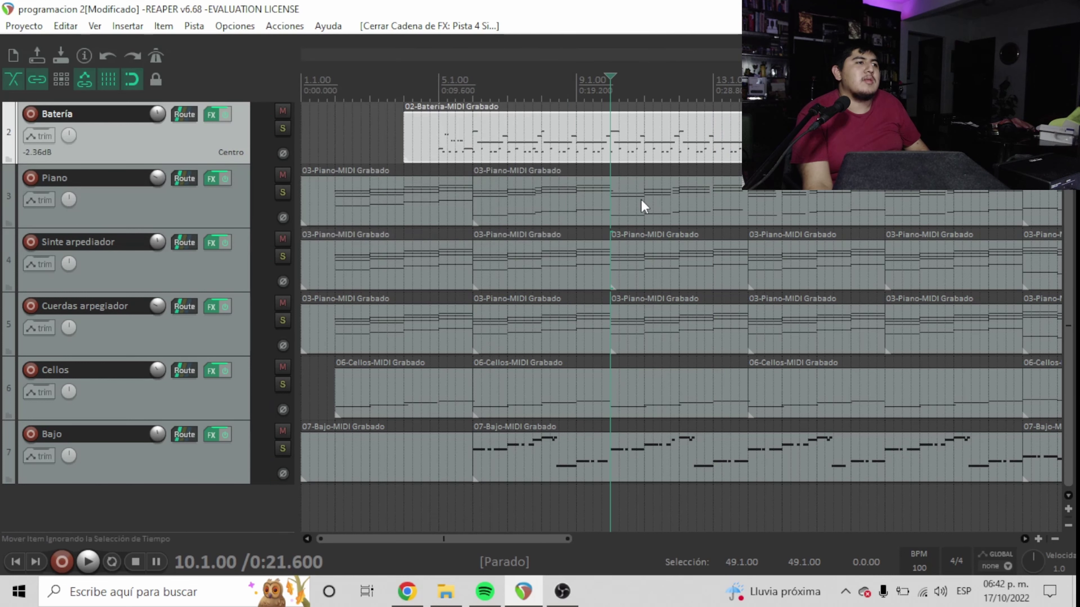
Position the playhead at bar 5, play the full mix to hear the finished arpeggiated synth, and stop
{"action": "scroll", "coordinate": [644, 206], "scroll_direction": "down", "scroll_amount": 3}
{"action": "scroll", "coordinate": [657, 240], "scroll_direction": "up", "scroll_amount": 2}
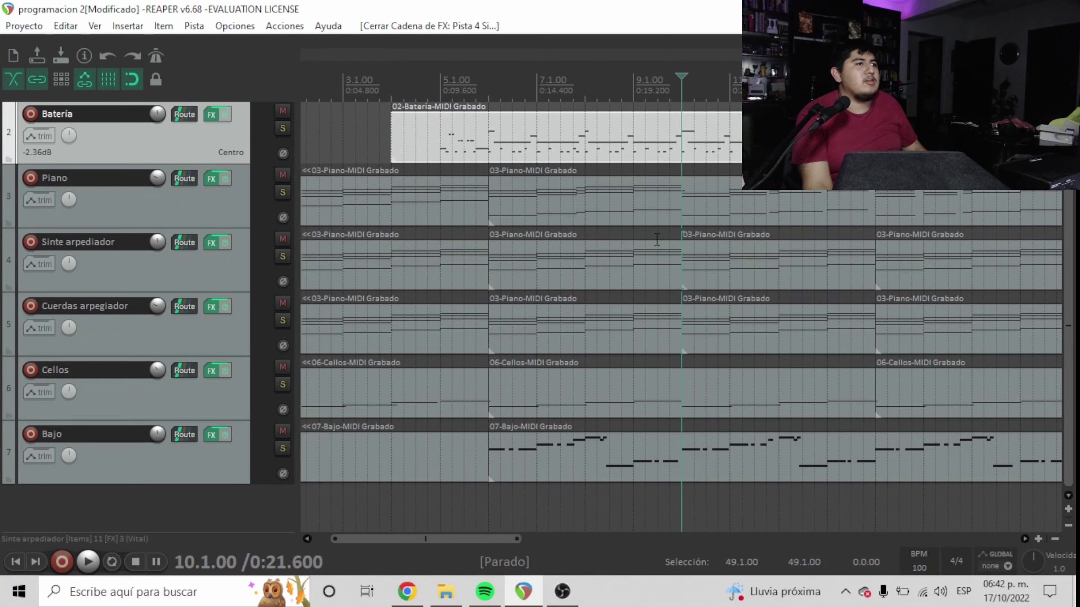
{"action": "scroll", "coordinate": [656, 240], "scroll_direction": "down", "scroll_amount": 2}
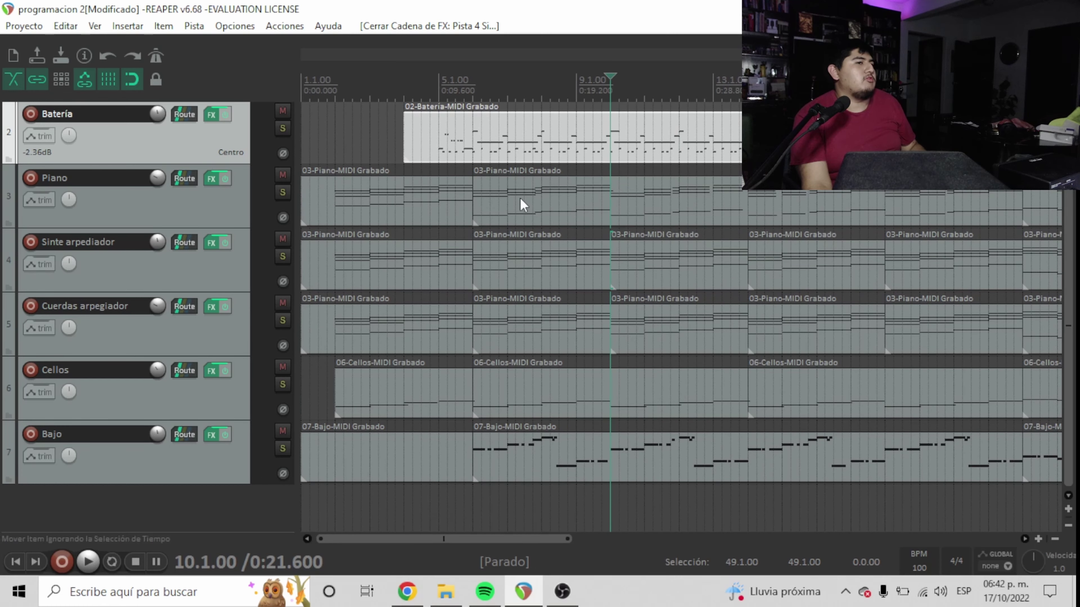
{"action": "left_click", "coordinate": [336, 77]}
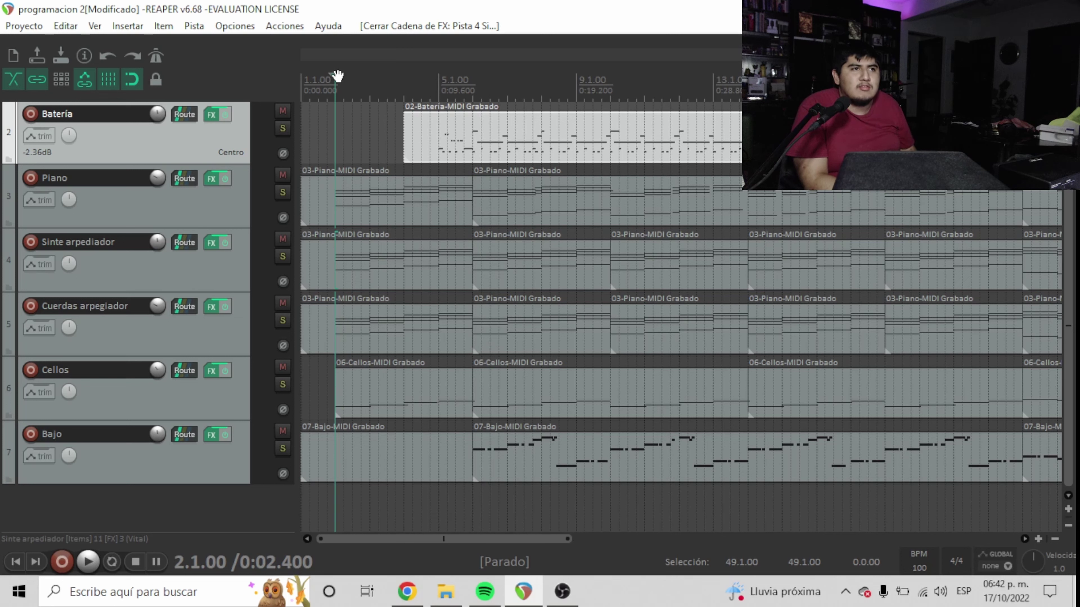
{"action": "left_click", "coordinate": [439, 81]}
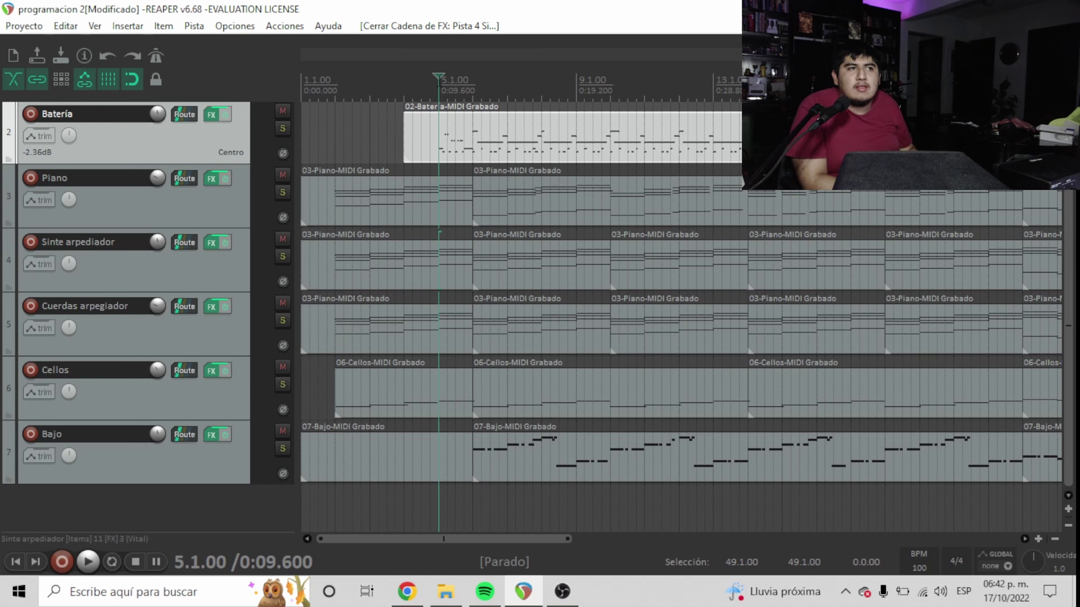
{"action": "key", "text": "space"}
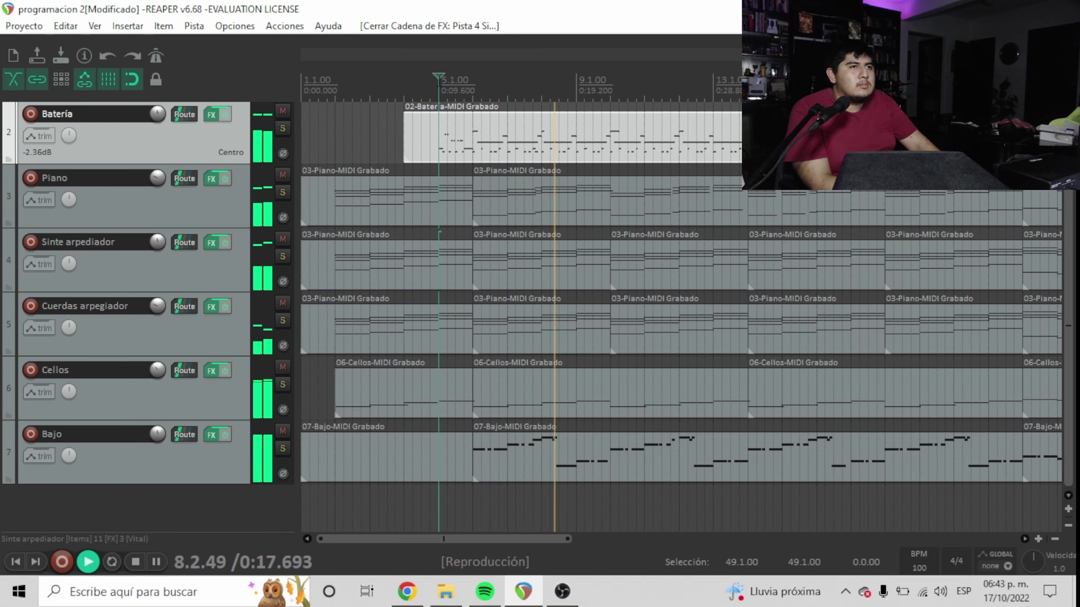
{"action": "key", "text": "space"}
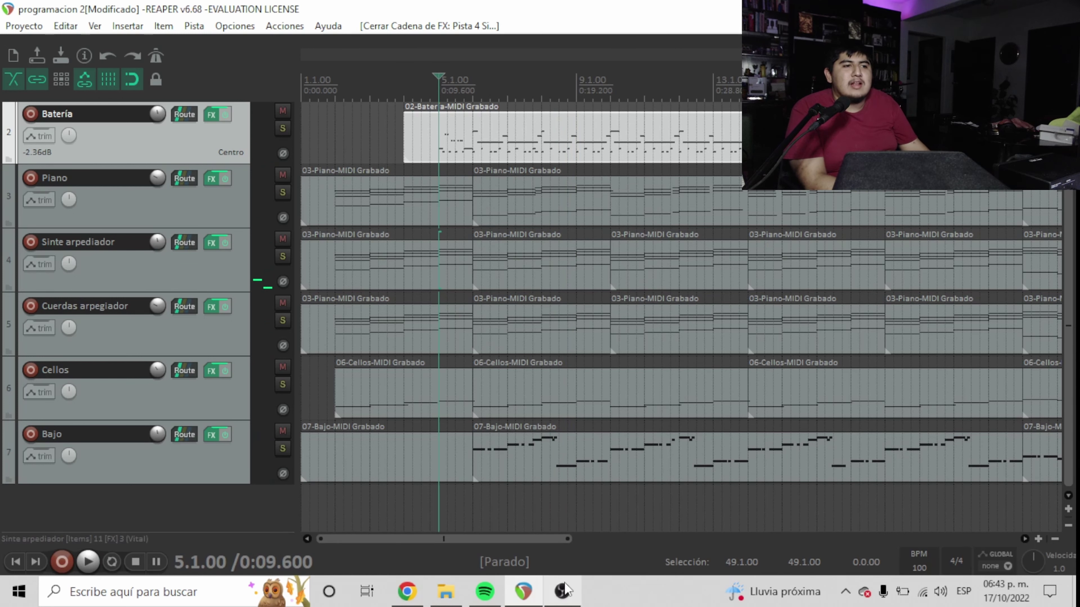
{"action": "left_click", "coordinate": [563, 592]}
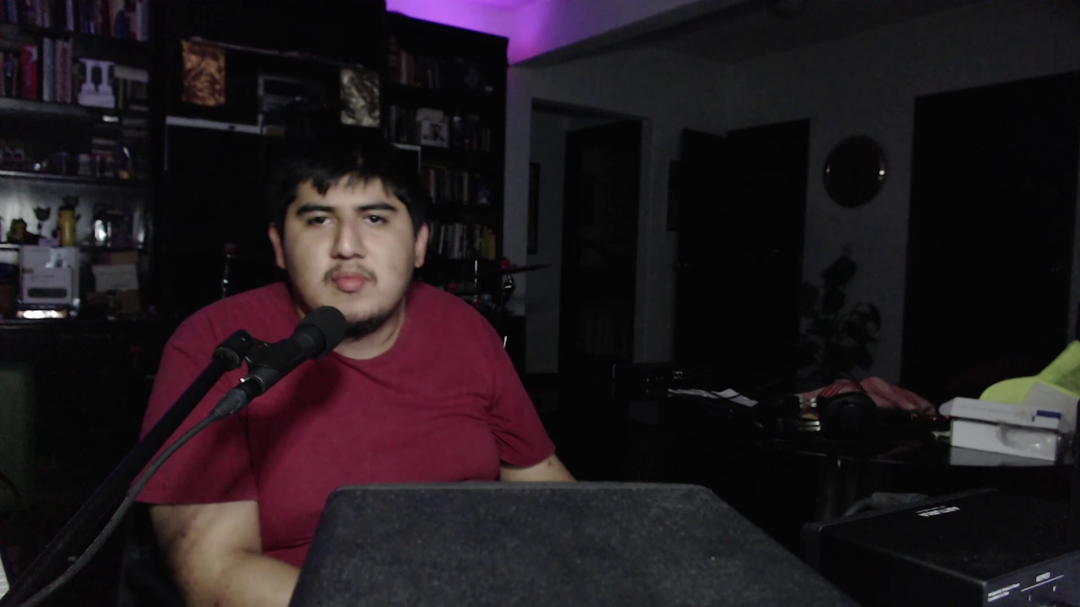